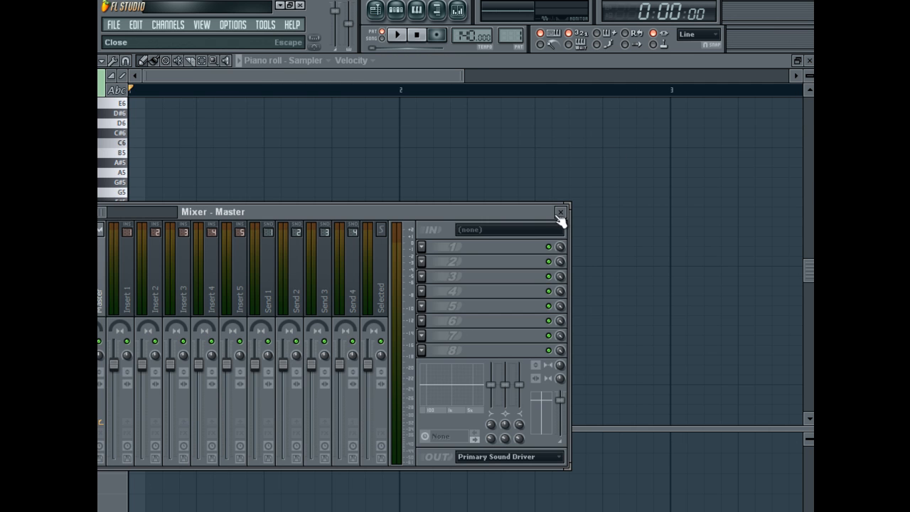
- Close the Mixer and the Piano roll so only the step sequencer stays open
left_click(560, 211)
left_click(810, 62)
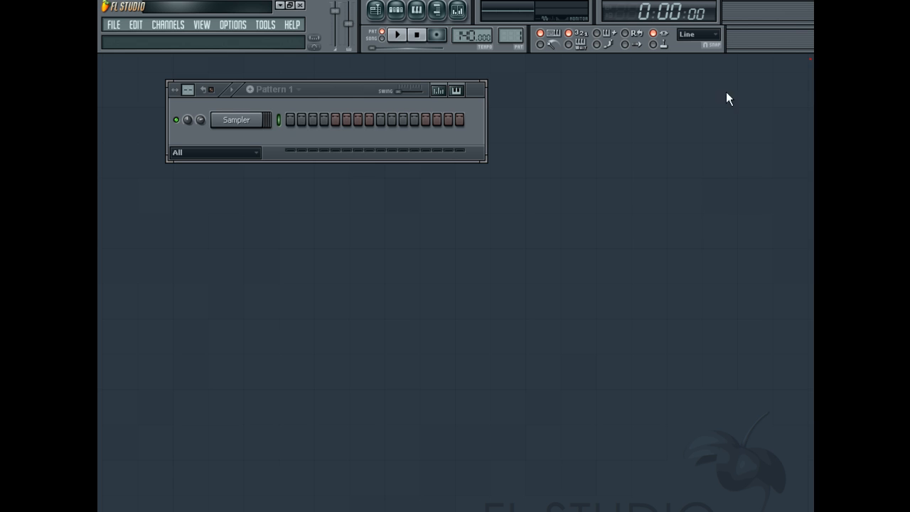
left_click_drag(379, 94, 340, 90)
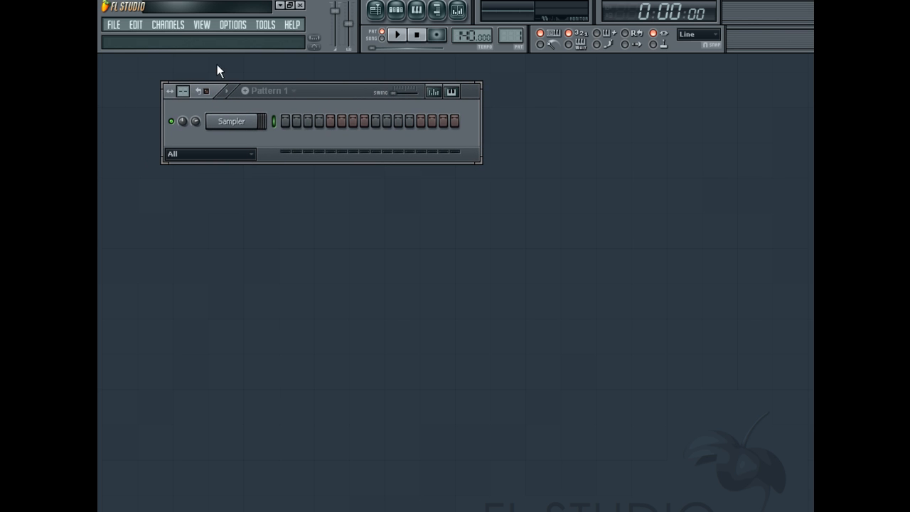
- Hide the step sequencer and bring it back into view
left_click(399, 12)
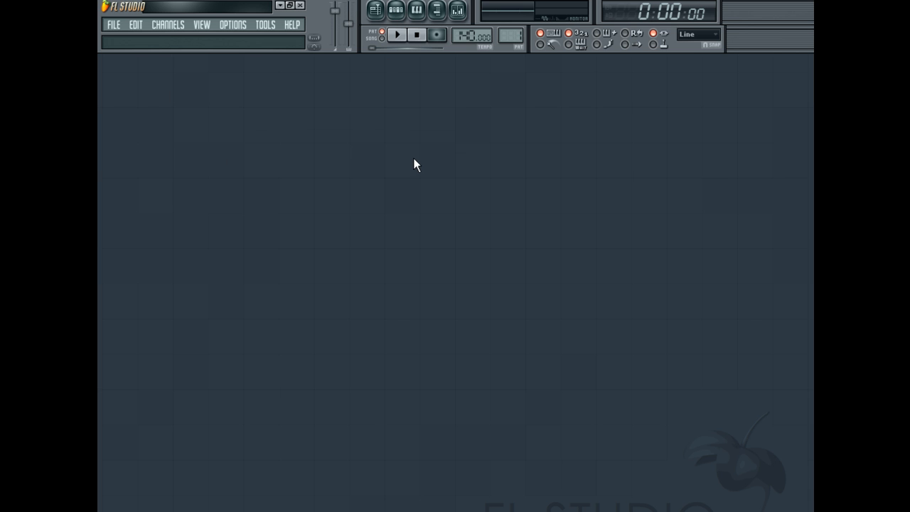
key("F6")
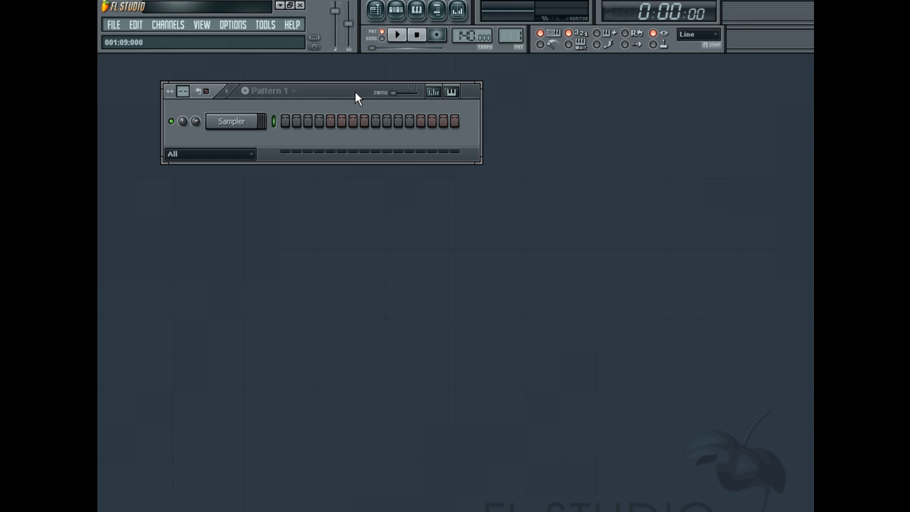
left_click_drag(355, 92, 356, 94)
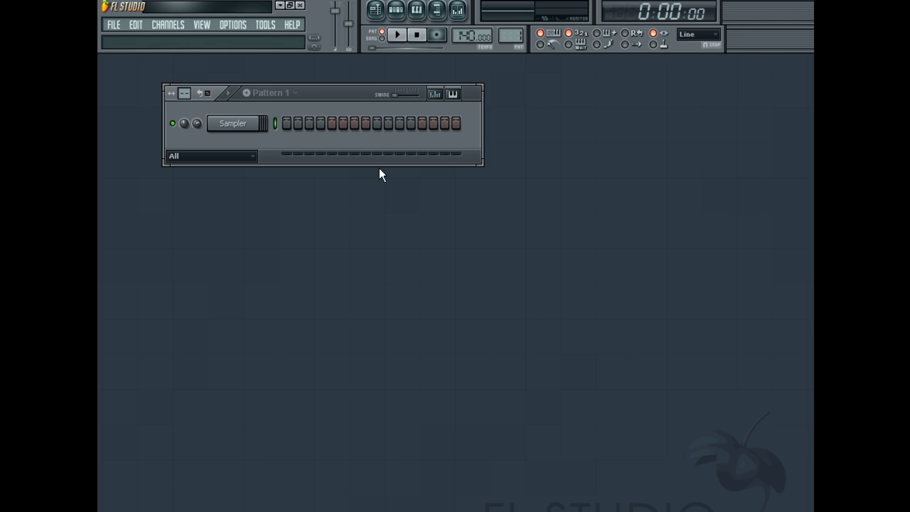
- Activate every fourth step of the Sampler channel in Pattern 1, starting from step 1
left_click(286, 124)
left_click(331, 123)
left_click(377, 124)
mouse_move(340, 93)
left_mouse_down()
mouse_move(369, 83)
mouse_move(351, 80)
left_mouse_up()
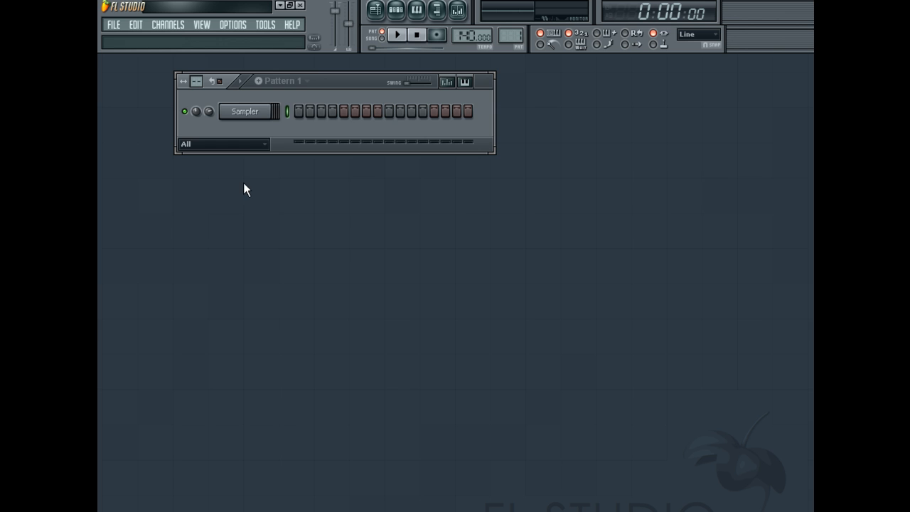
left_click(307, 224)
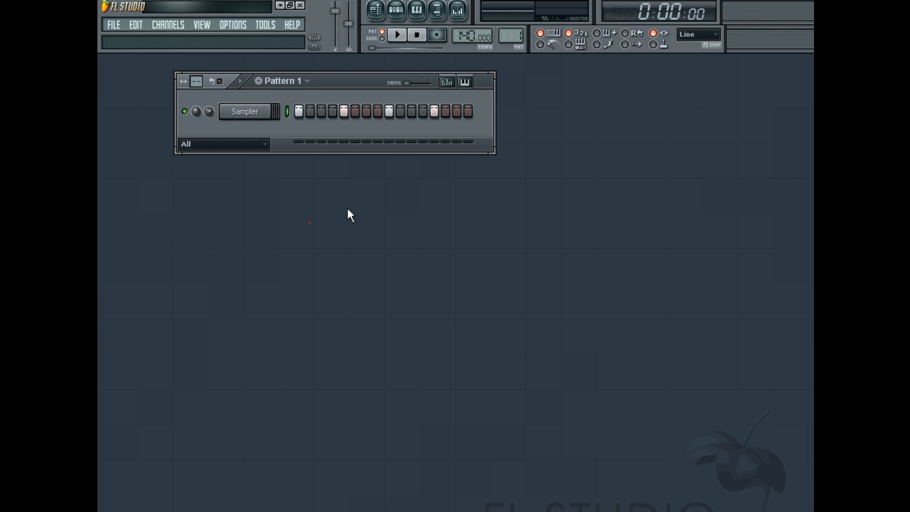
right_click(256, 112)
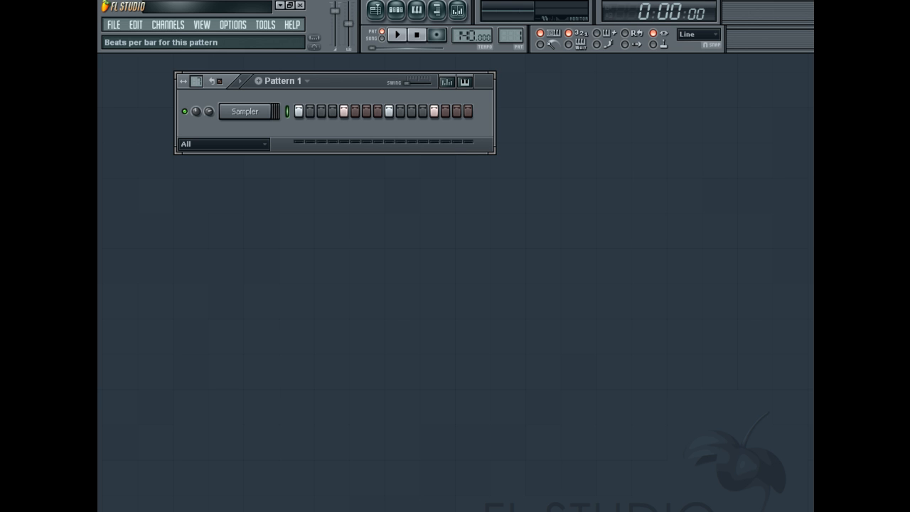
- Extend Pattern 1 to 28 steps by raising its beats per bar, and start playback
left_click_drag(196, 81, 197, 70)
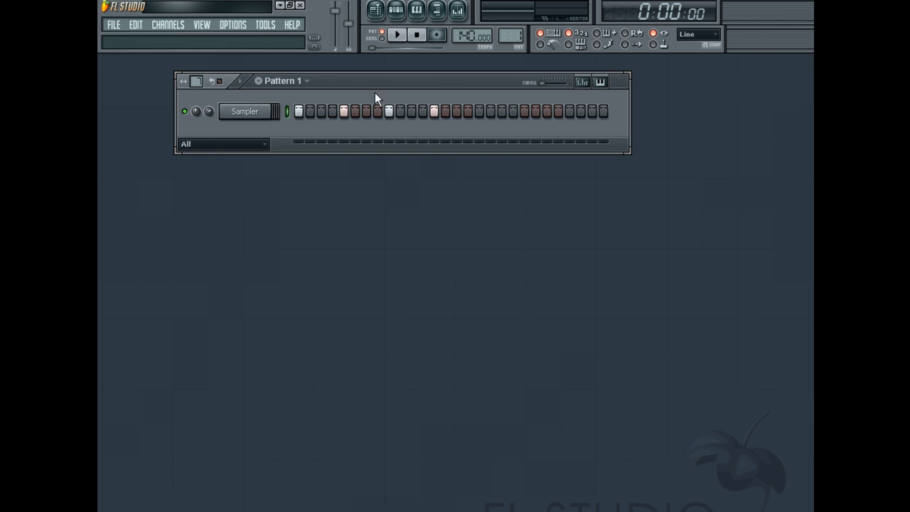
left_click_drag(390, 82, 373, 83)
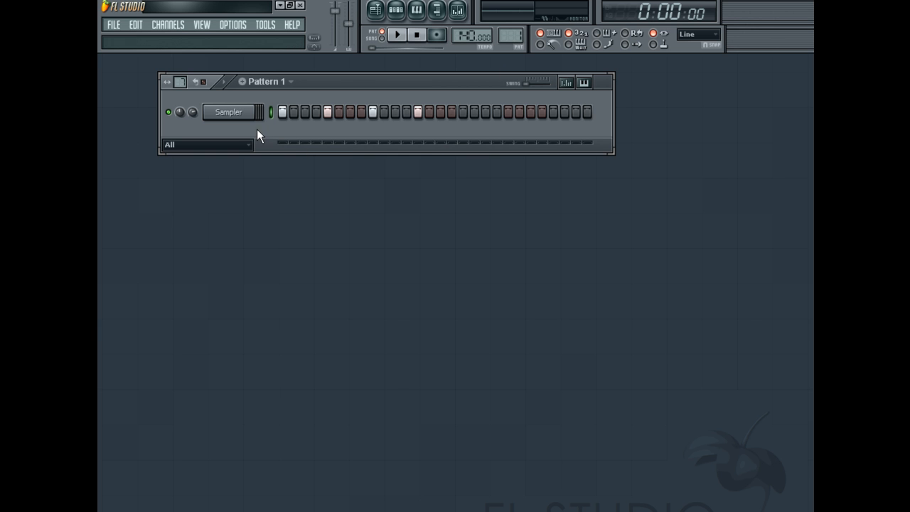
left_click(398, 35)
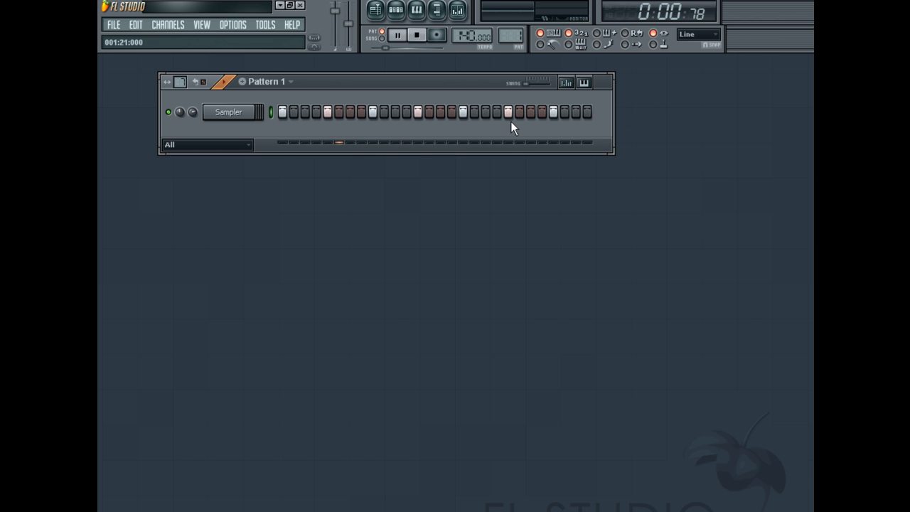
- Return the stopped pattern to 16 steps and clear all active steps on the Sampler channel
left_click_drag(180, 82, 180, 103)
left_click(418, 35)
left_click_drag(340, 81, 393, 73)
left_click_drag(484, 101, 335, 102)
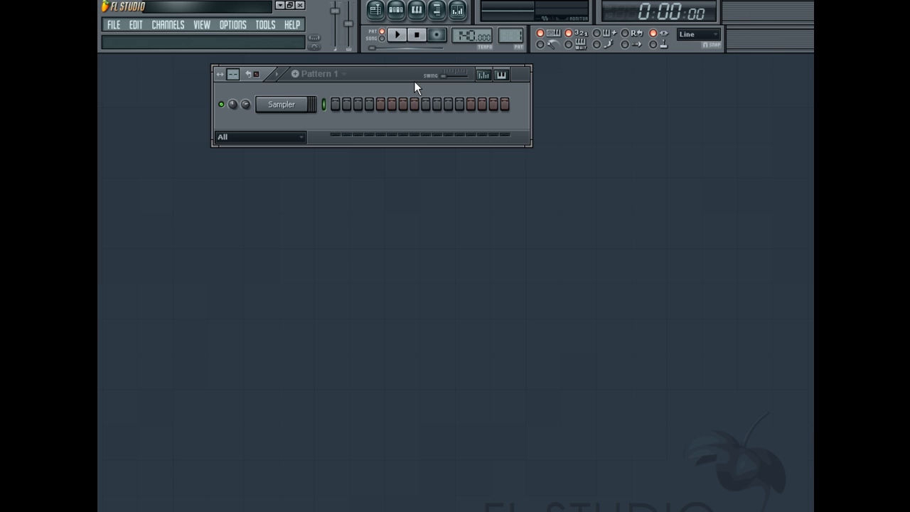
- Show the browser and expand the Vengeance library down to the VEH1 Hard Kicks folder of the first Essential House pack
left_click(439, 16)
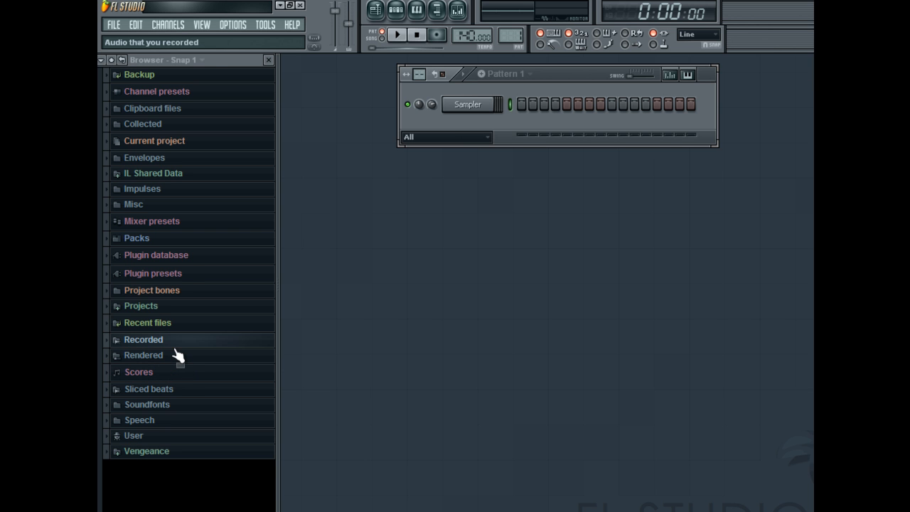
left_click_drag(565, 69, 509, 82)
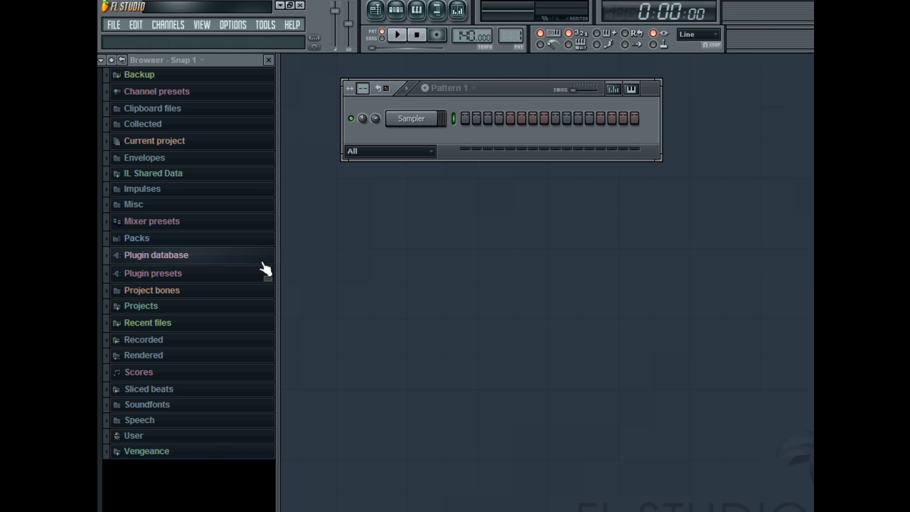
left_click(193, 451)
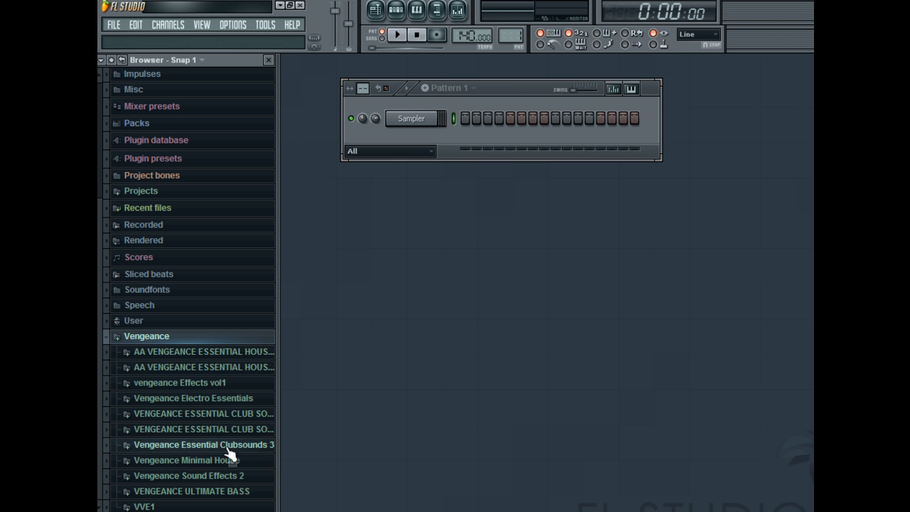
left_click(242, 354)
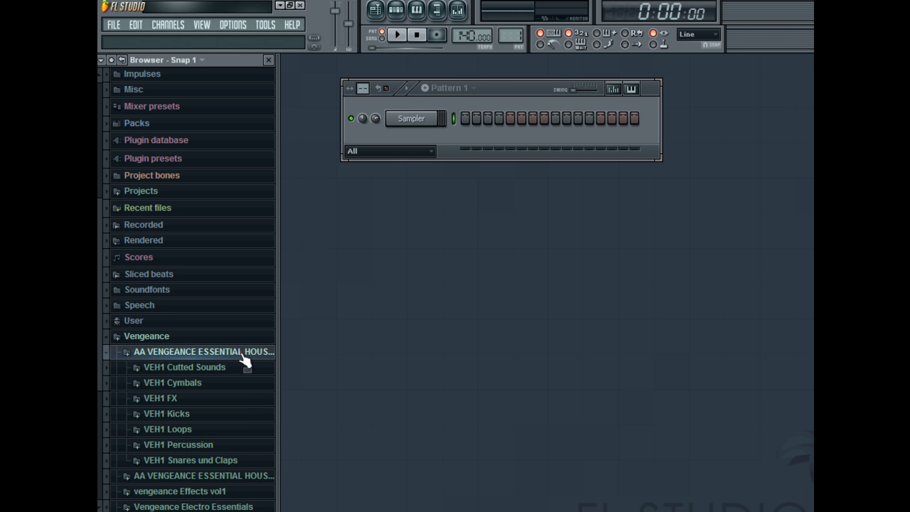
left_click(238, 415)
left_click(228, 431)
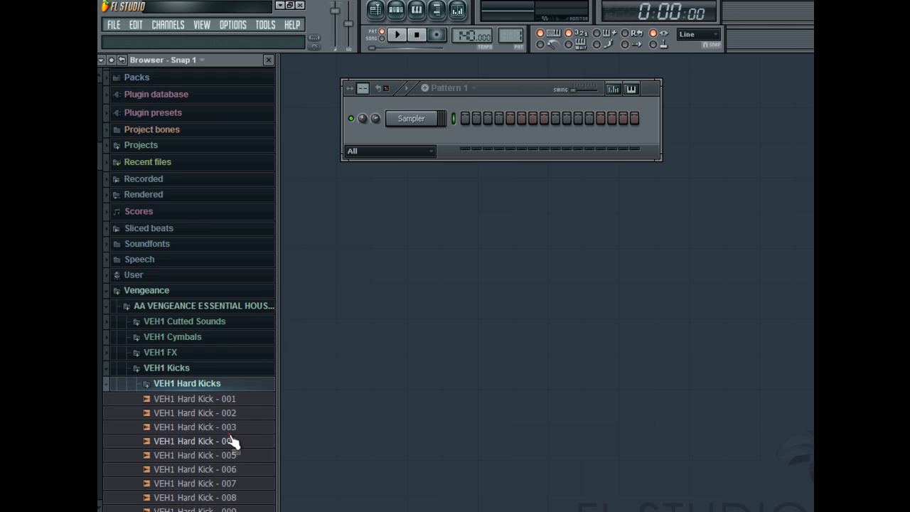
- Audition samples in the VEH1 Hard Kicks folder, including 020, 011 and 018
left_click(231, 359)
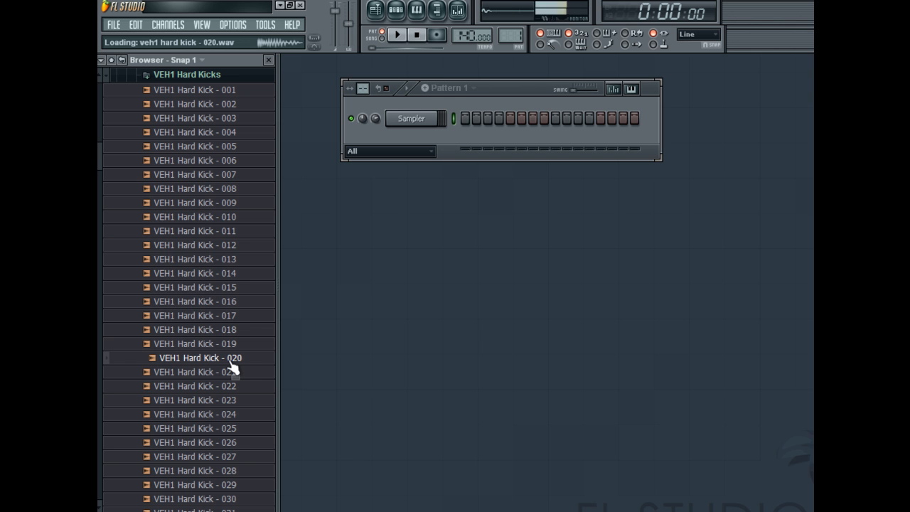
left_click(216, 235)
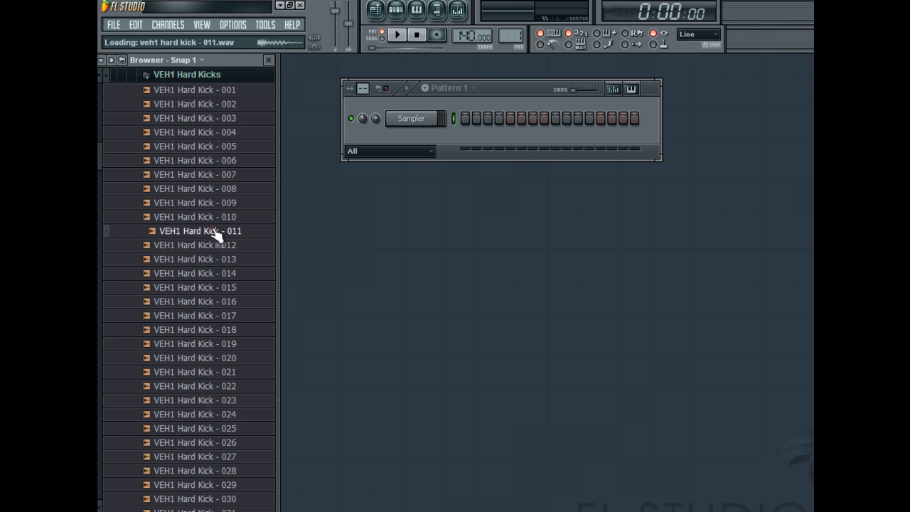
left_click(214, 331)
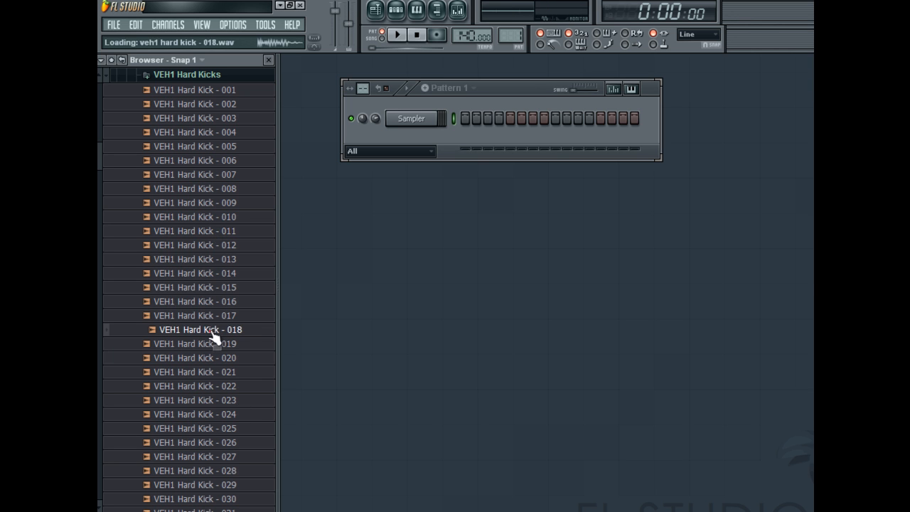
left_click(214, 76)
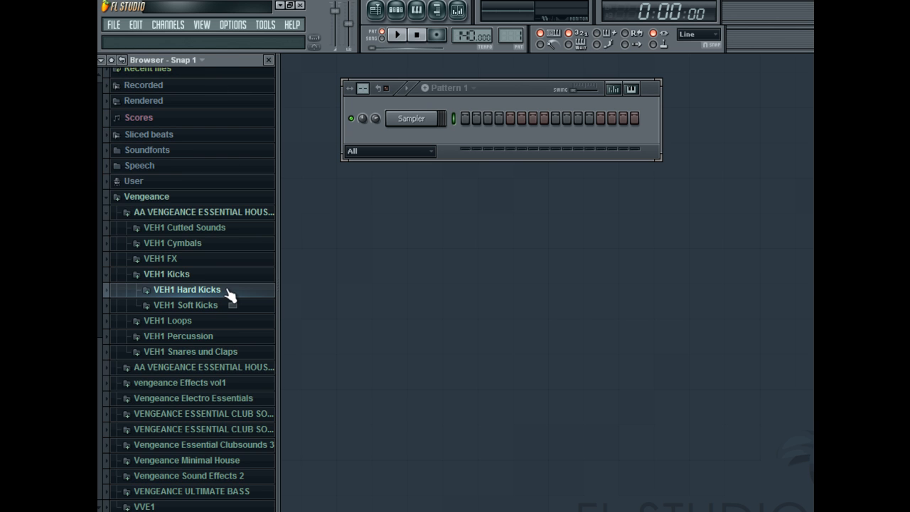
left_click(230, 296)
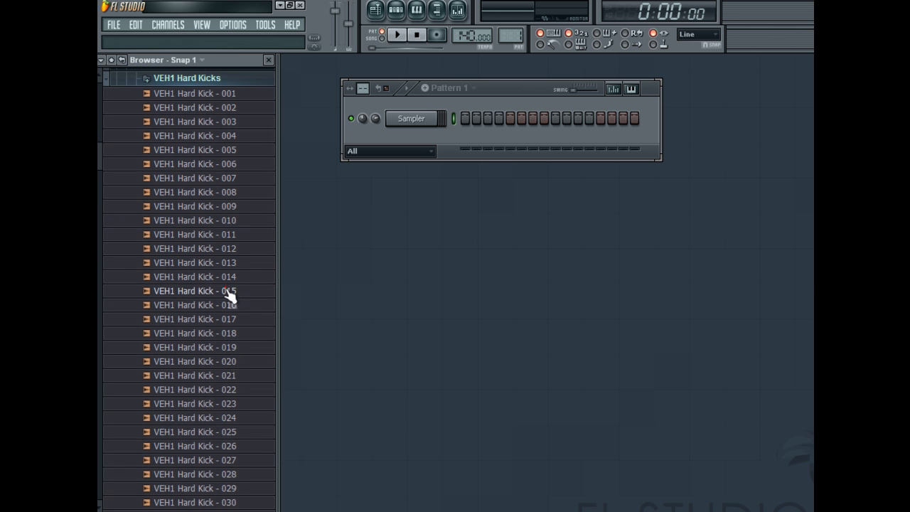
left_click(213, 199)
scroll(213, 231, "up", 2)
scroll(214, 231, "up", 3)
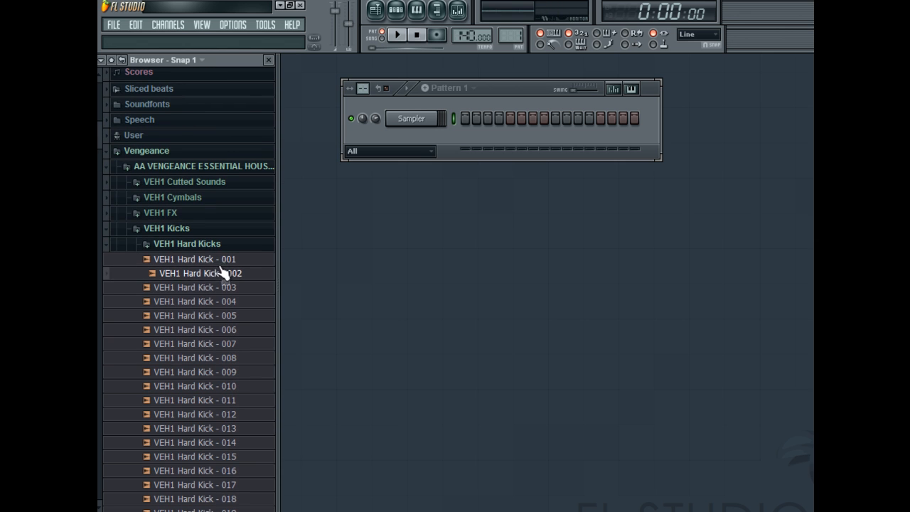
- Add the VEH1 Hard Kick - 002 sample to the step sequencer as a new channel below the Sampler
left_click(186, 277)
left_click_drag(182, 276, 330, 247)
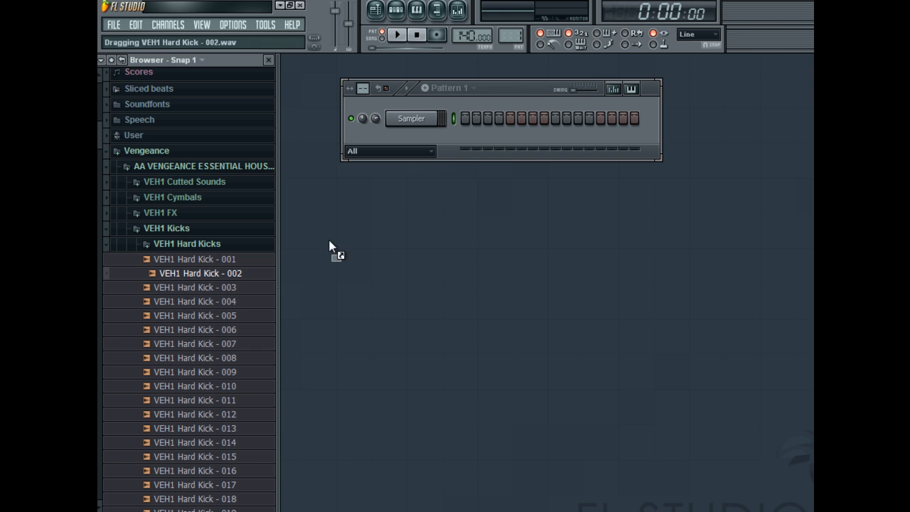
left_click_drag(376, 271, 401, 232)
left_click_drag(486, 223, 422, 139)
left_click_drag(246, 274, 467, 151)
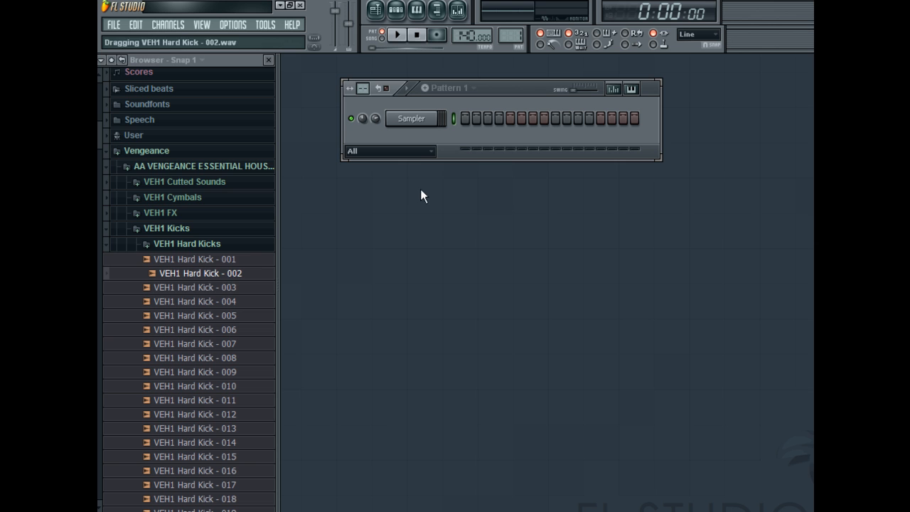
left_click_drag(226, 275, 415, 133)
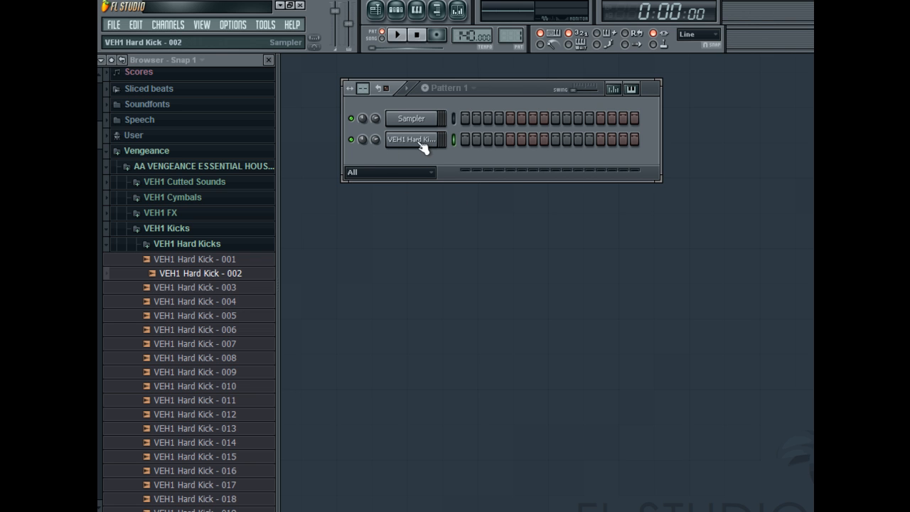
- Fill every fourth step of the VEH1 Hard Kick channel and play the pattern briefly
left_click(467, 257)
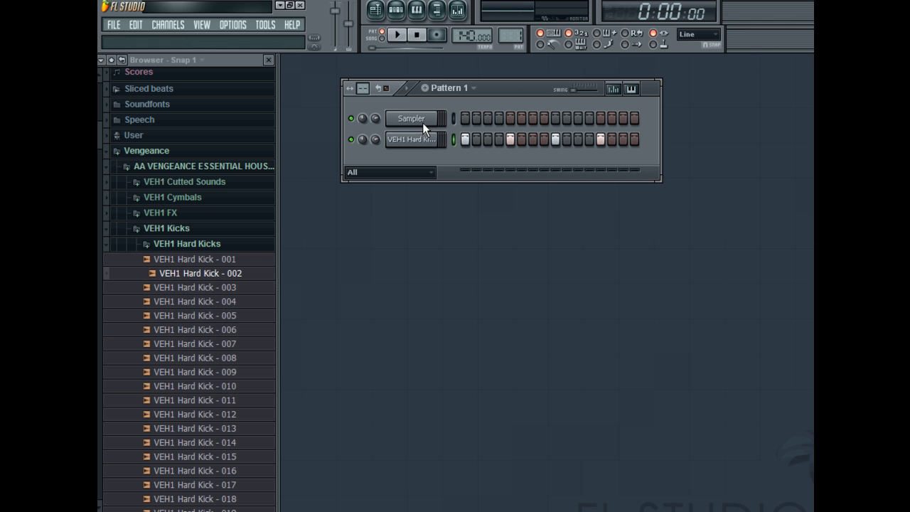
left_click(398, 34)
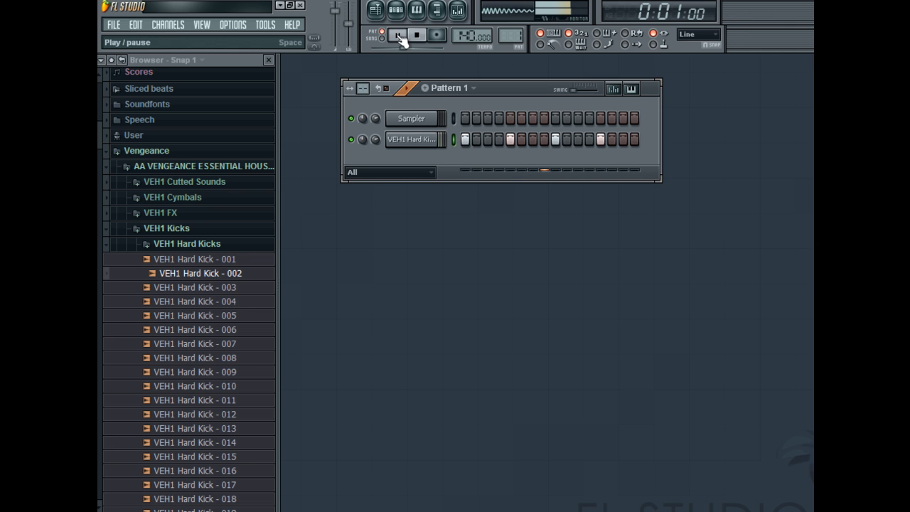
left_click(398, 34)
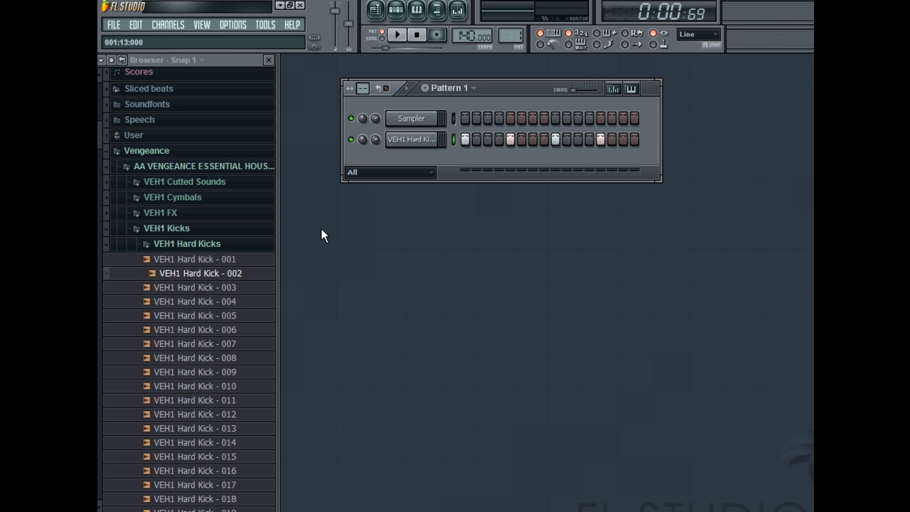
- Set the project tempo to 128 BPM and delete the empty Sampler channel
left_click_drag(467, 36, 468, 44)
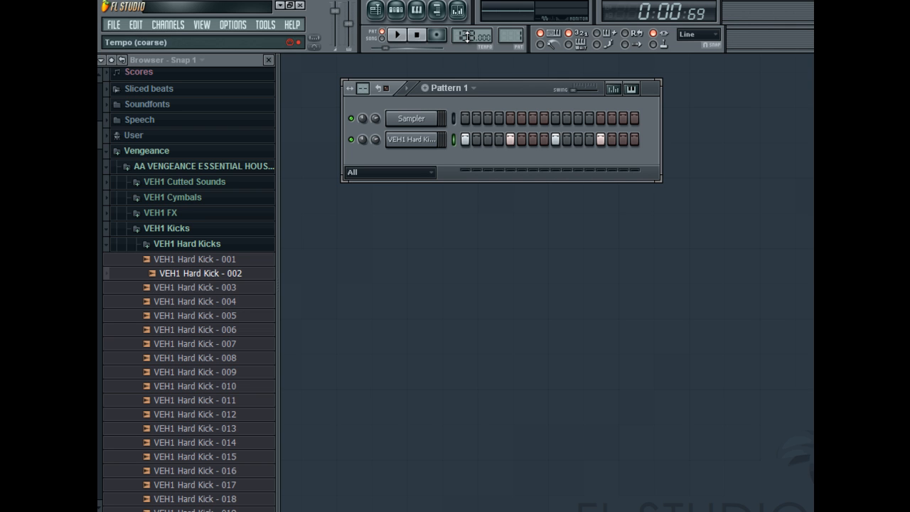
right_click(419, 120)
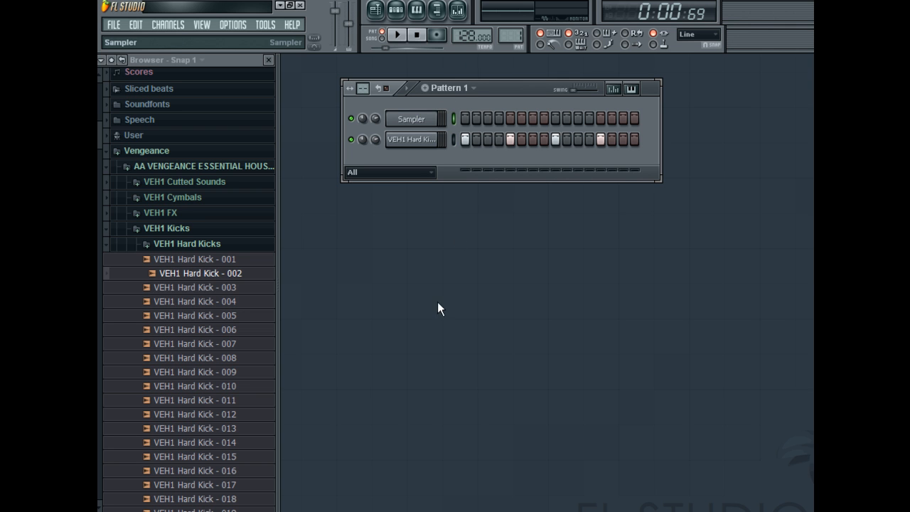
key("alt+Delete")
left_click(531, 313)
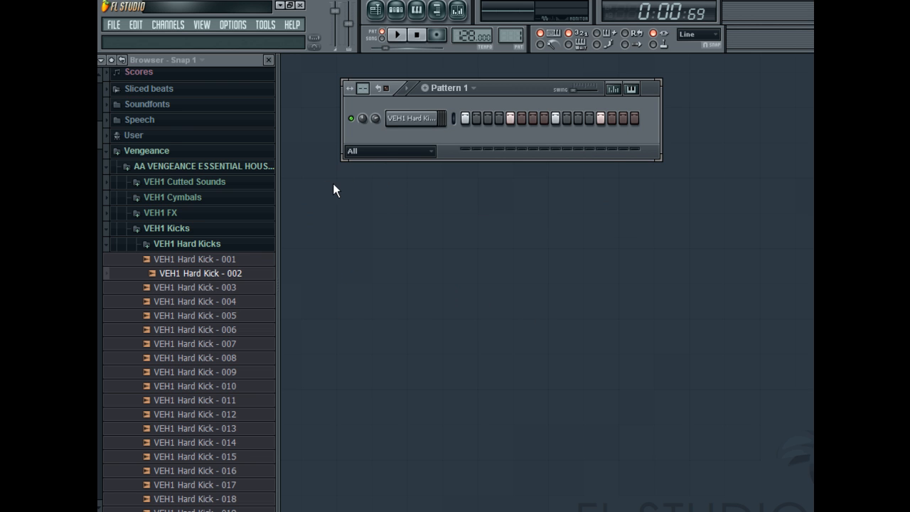
- Collapse the VEH1 Hard Kicks and VEH1 Kicks folders, open VEH1 Snares und Claps and audition samples including 015
left_click(229, 245)
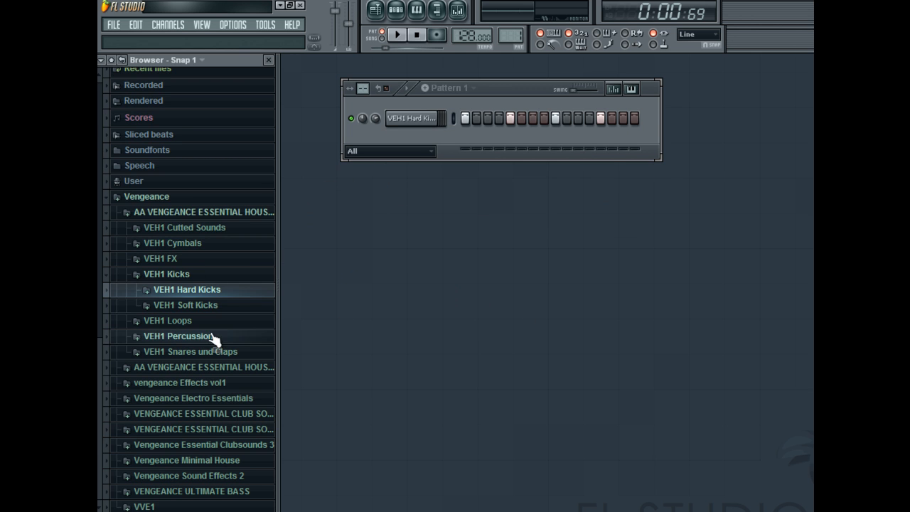
left_click(228, 278)
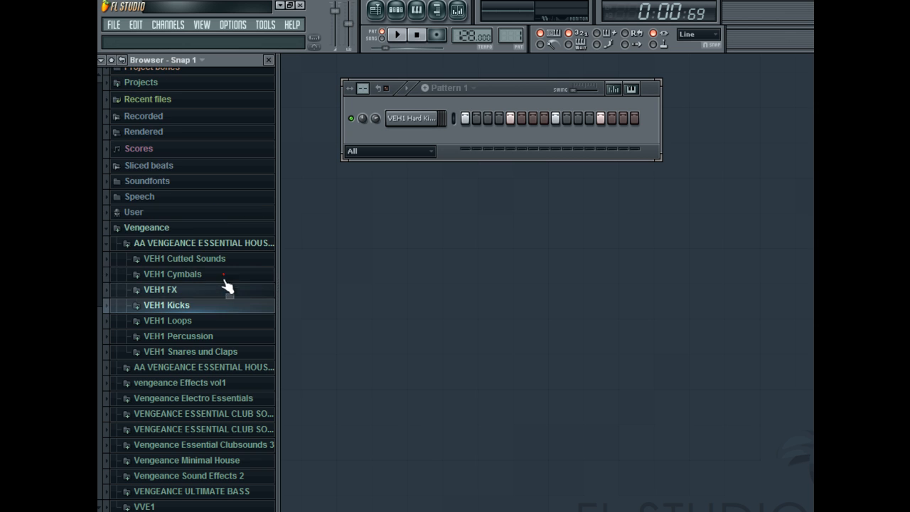
left_click(220, 352)
left_click(221, 331)
left_click_drag(221, 330, 317, 306)
left_click(204, 290)
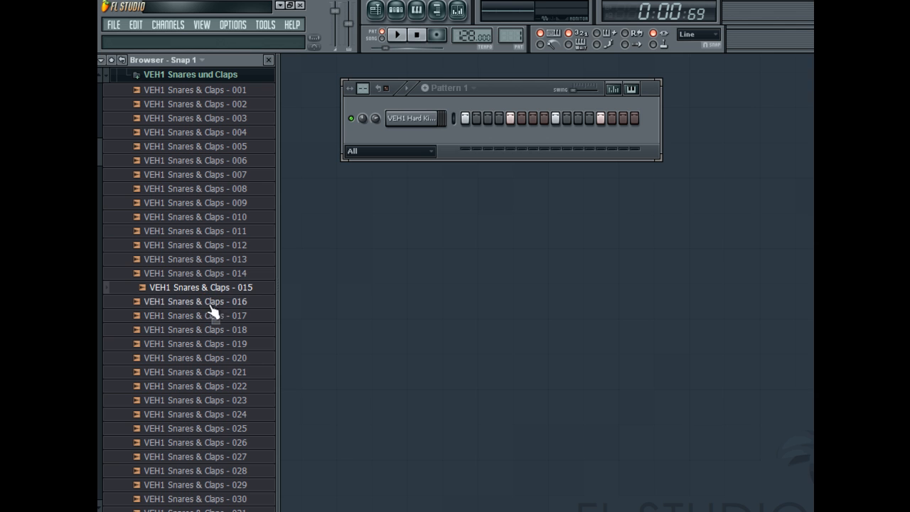
- Add VEH1 Snares & Claps - 016 as a new step sequencer channel and fill its steps 5 and 13
left_click_drag(215, 304, 322, 228)
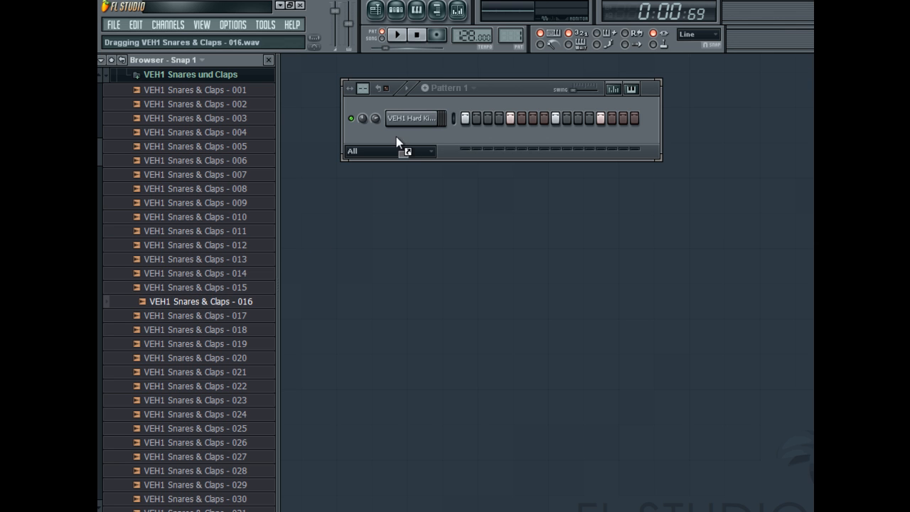
left_click_drag(396, 137, 398, 140)
left_click(511, 139)
left_click(602, 139)
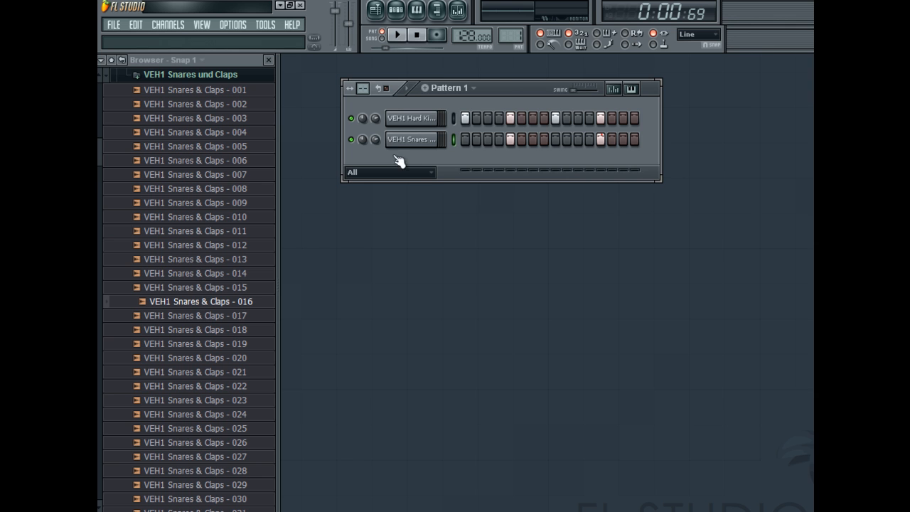
- Play the kick and snare pattern several times, then stop playback
left_click(400, 35)
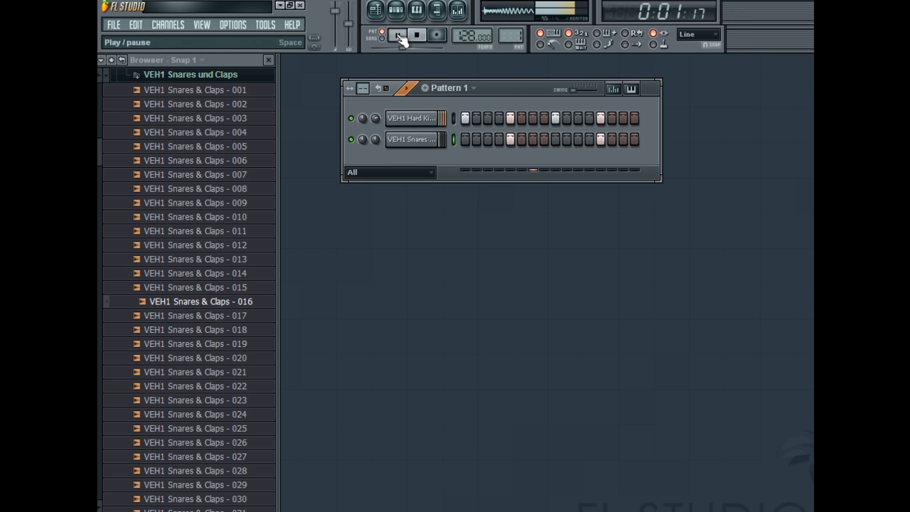
left_click(400, 36)
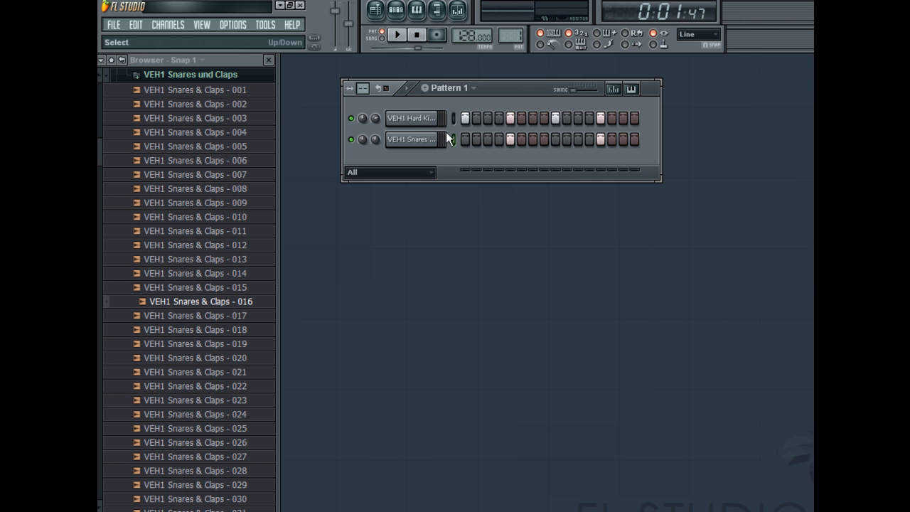
left_click(385, 36)
key("space")
key("space")
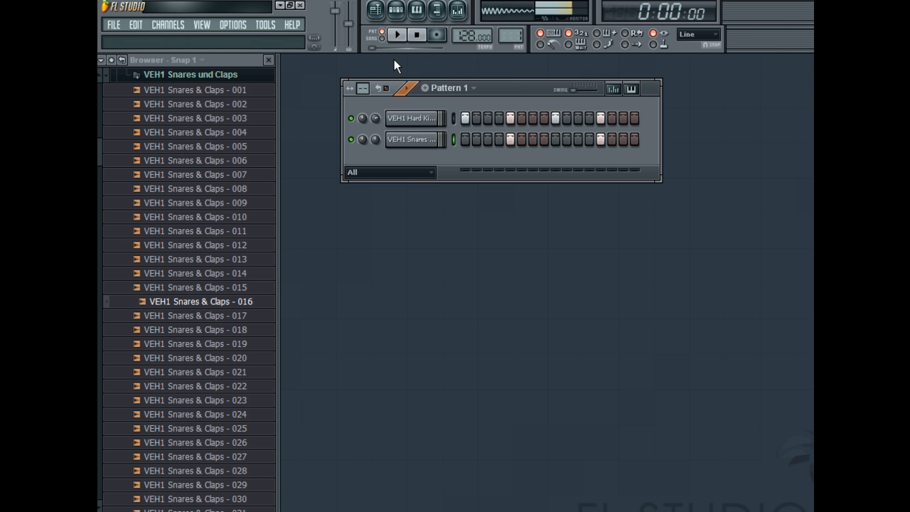
left_click(399, 44)
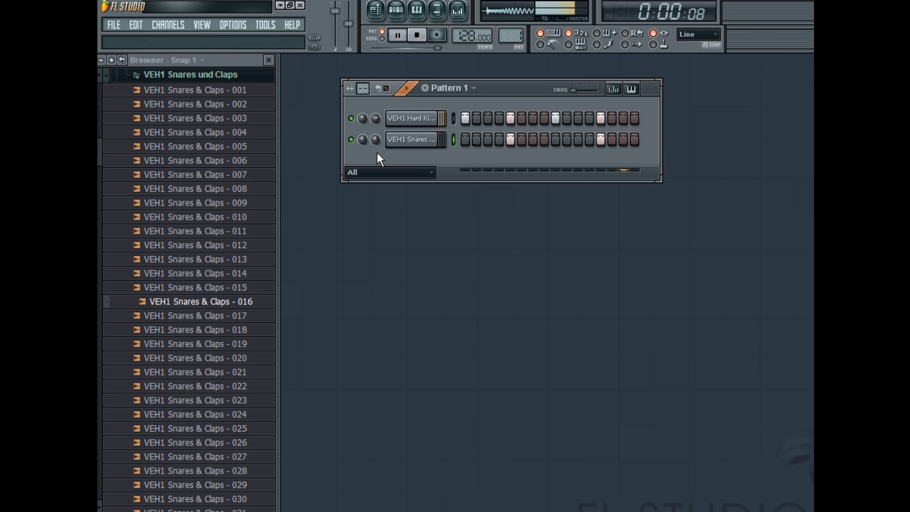
key("space")
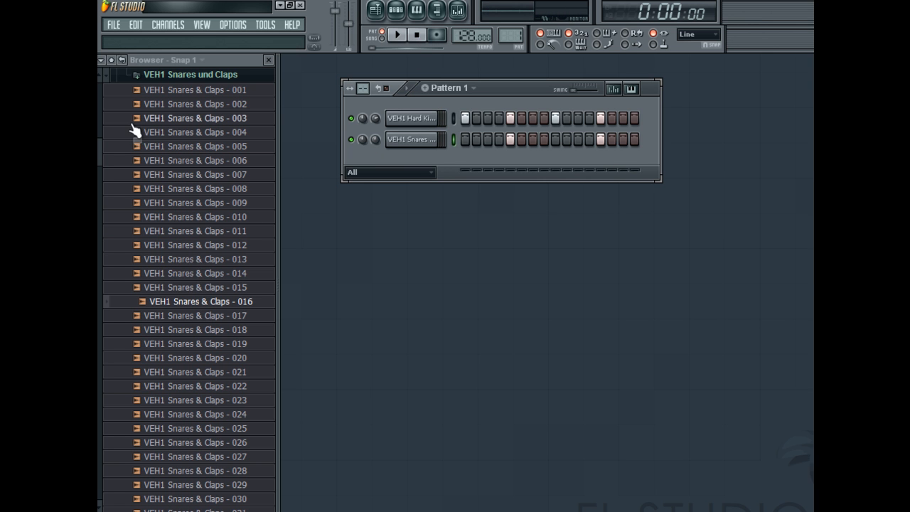
- Collapse the browser's folders, close the browser and move the step sequencer into the freed space
left_click(112, 61)
left_click(112, 61)
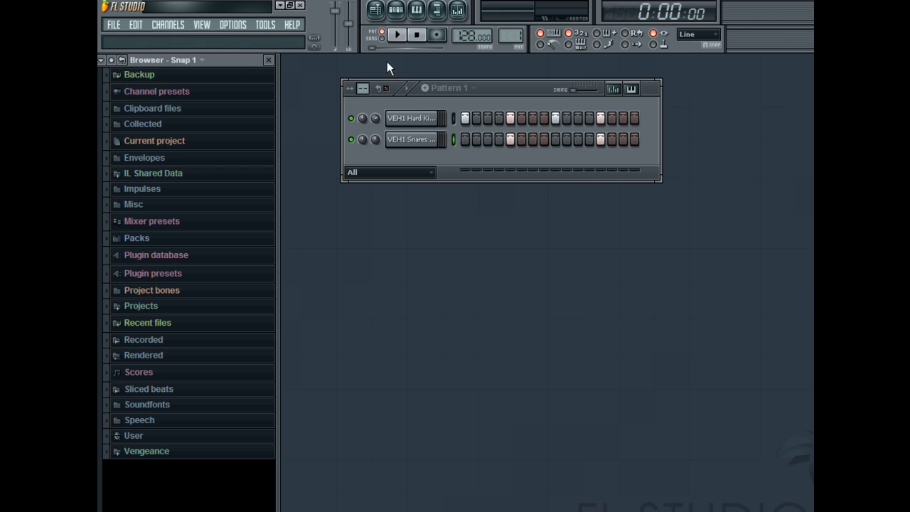
left_click(269, 60)
left_click_drag(321, 87, 284, 96)
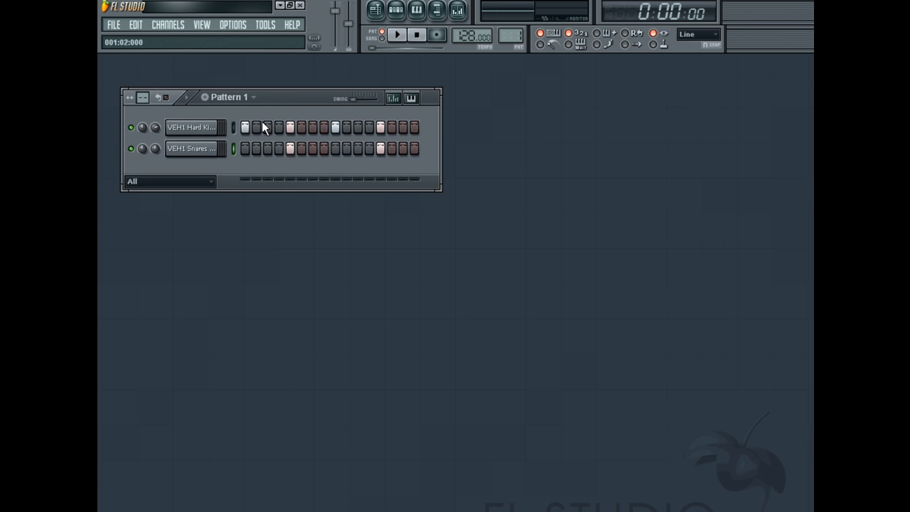
- Show the playlist, restore it from full size and place it beside the step sequencer
left_click(375, 11)
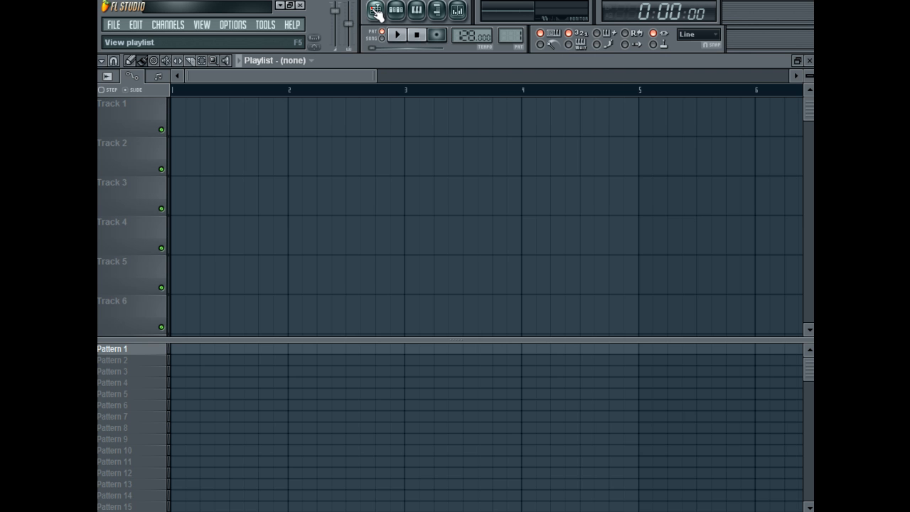
left_click(797, 60)
left_click_drag(754, 72, 659, 62)
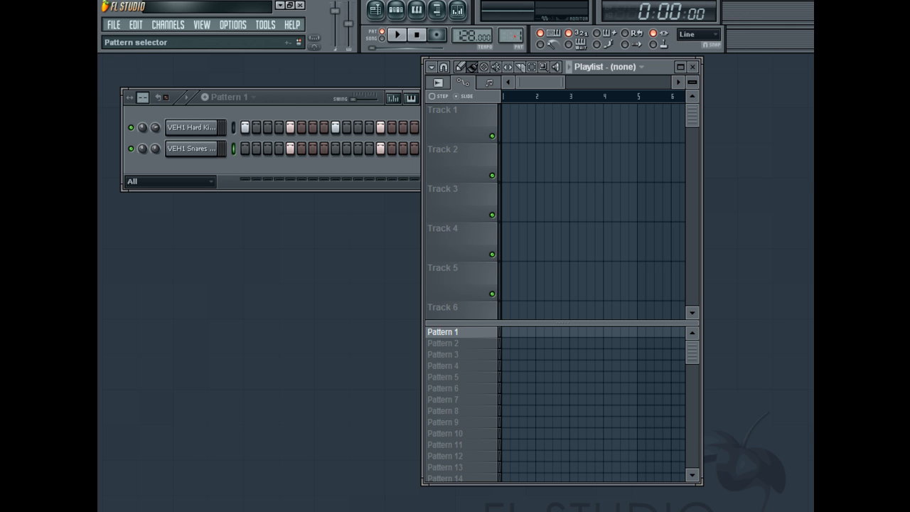
- In Pattern 2, fill kick steps 1, 5, 7, 10, 12 and 15 and snare step 9, and play it briefly
left_click_drag(511, 36, 511, 31)
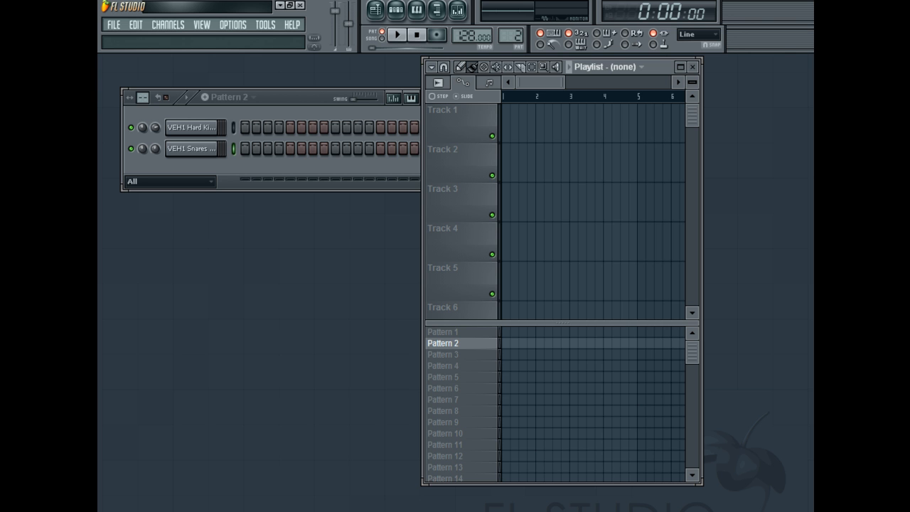
left_click(245, 128)
left_click(335, 148)
left_click(347, 128)
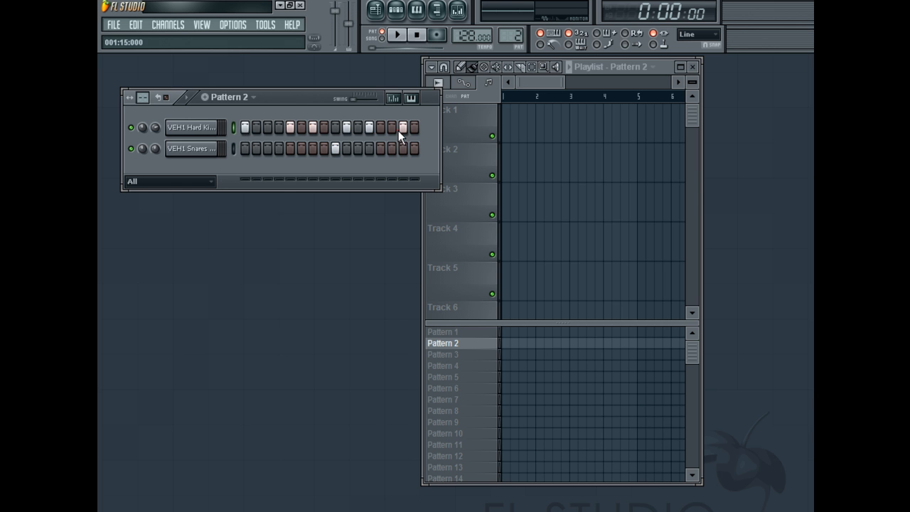
left_click(398, 37)
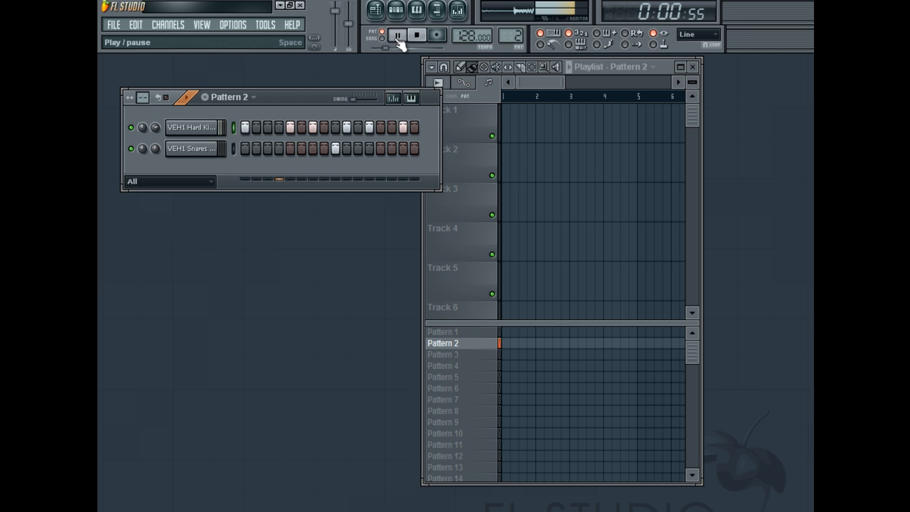
left_click(398, 39)
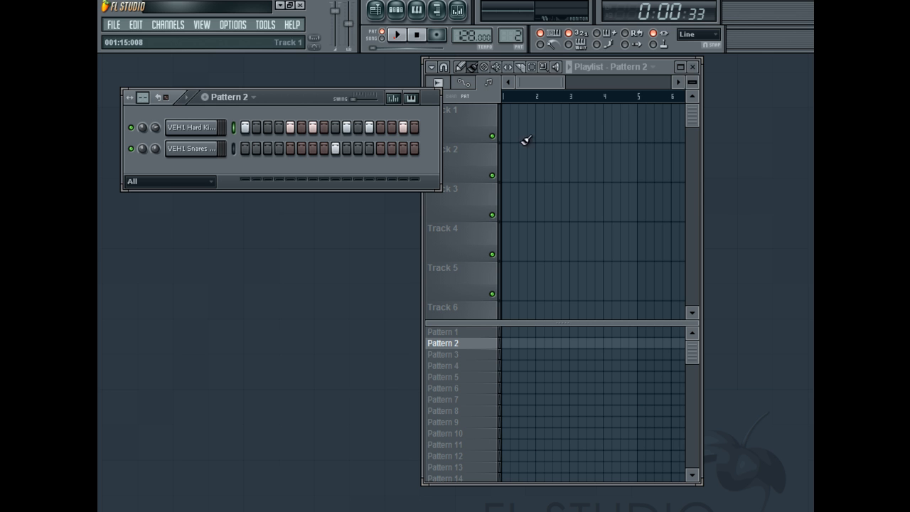
- Select Pattern 1 and maximize the playlist with its timeline zoomed out to about 17 bars
left_click(494, 334)
left_click(680, 66)
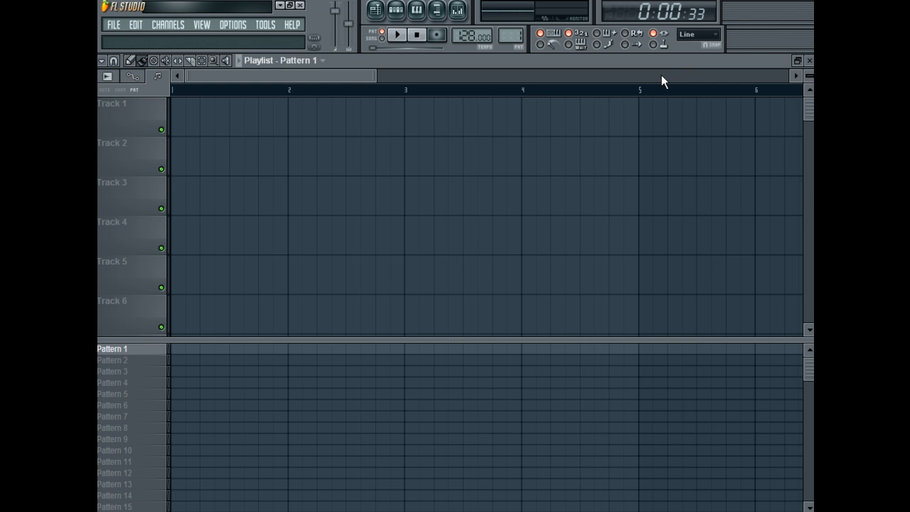
left_click_drag(372, 76, 772, 93)
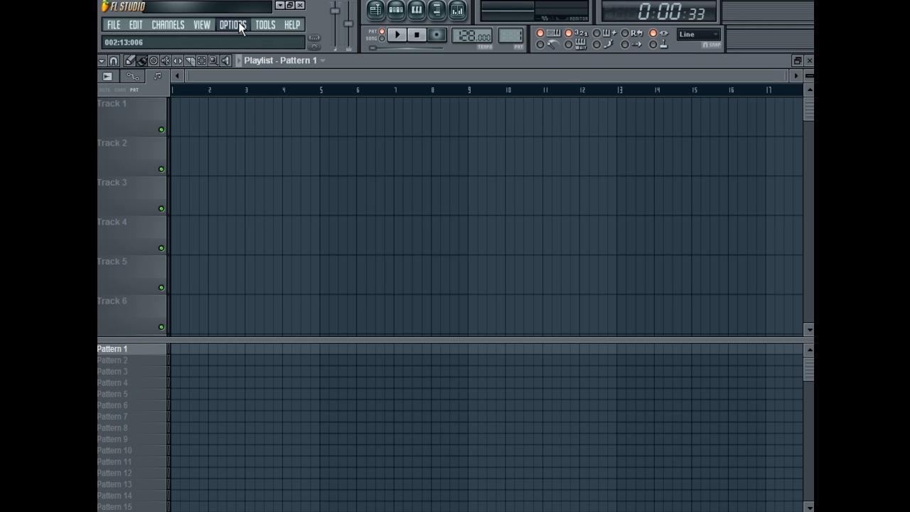
- Check the Enable legacy pattern blocks option in the general settings, and hide and reshow the playlist's pattern block area
left_click(258, 74)
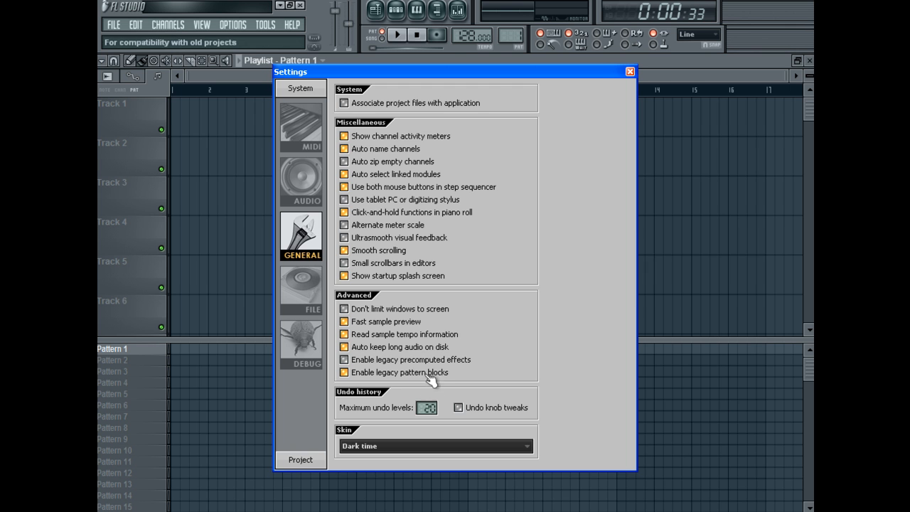
left_click(630, 72)
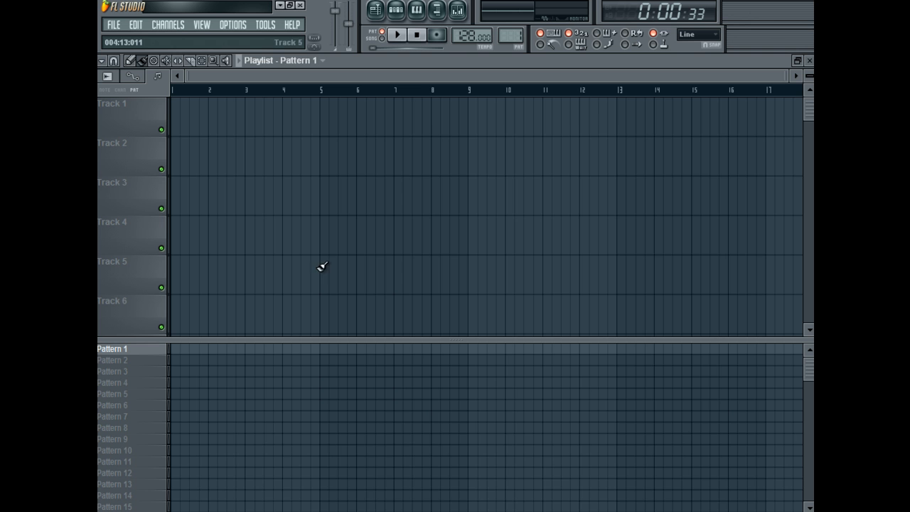
left_click(354, 341)
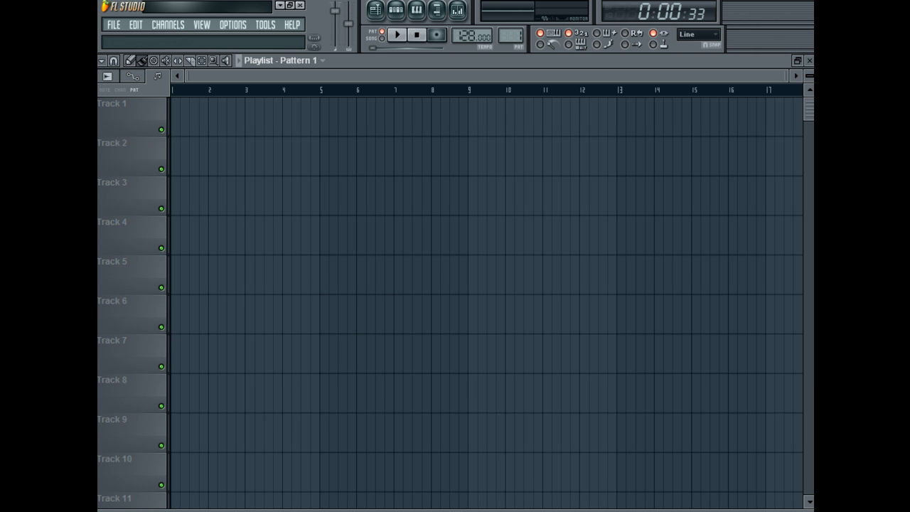
left_click(302, 508)
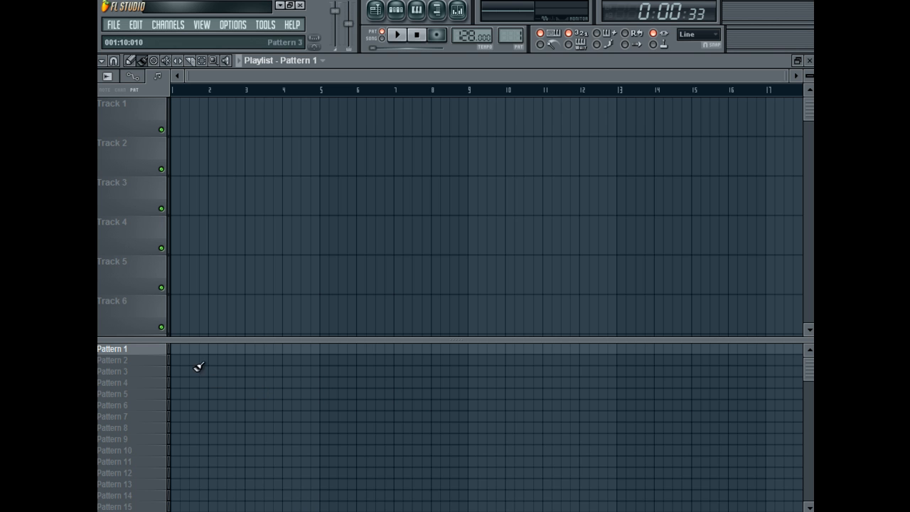
- Place Pattern 1 blocks across bars 1 to 7 and Pattern 2 blocks in bars 8 and 9
left_click(178, 349)
left_click_drag(178, 349, 400, 345)
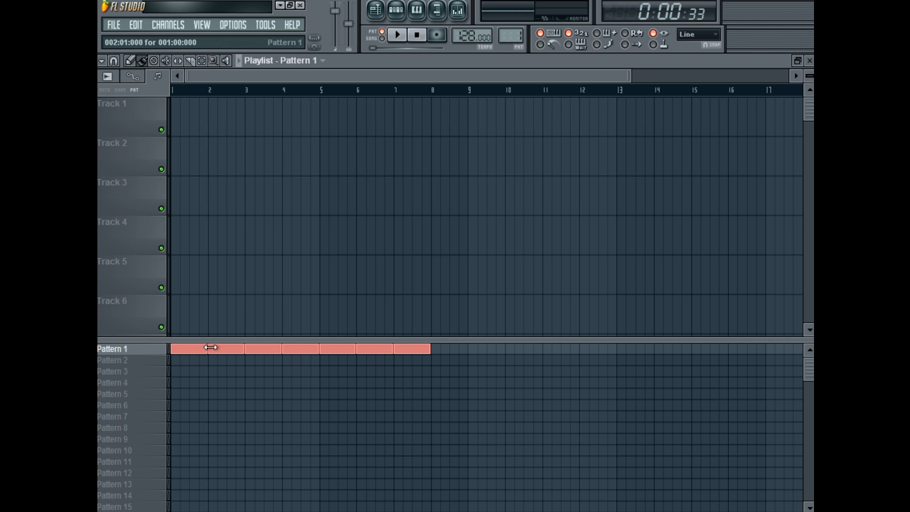
left_click(435, 360)
left_click(479, 361)
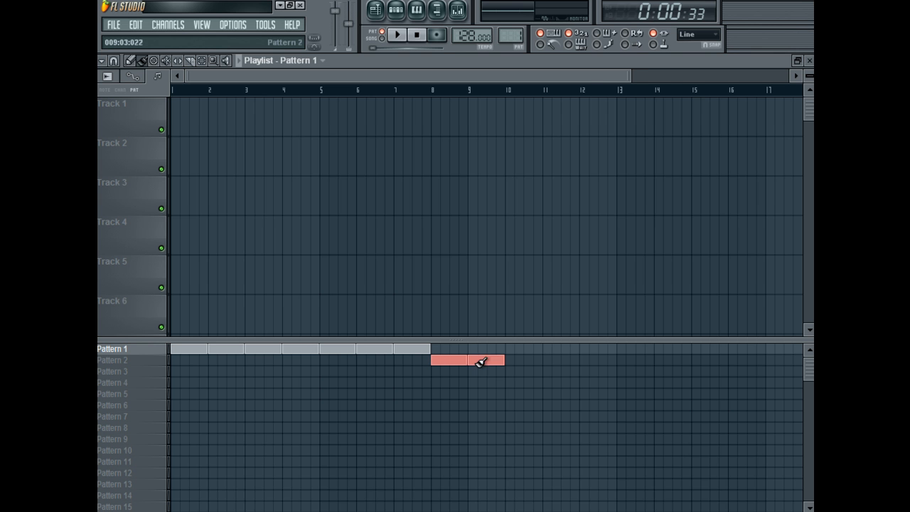
- Switch playback to song mode and play the arrangement through both patterns, pausing along the way and stopping at the end
left_click(382, 39)
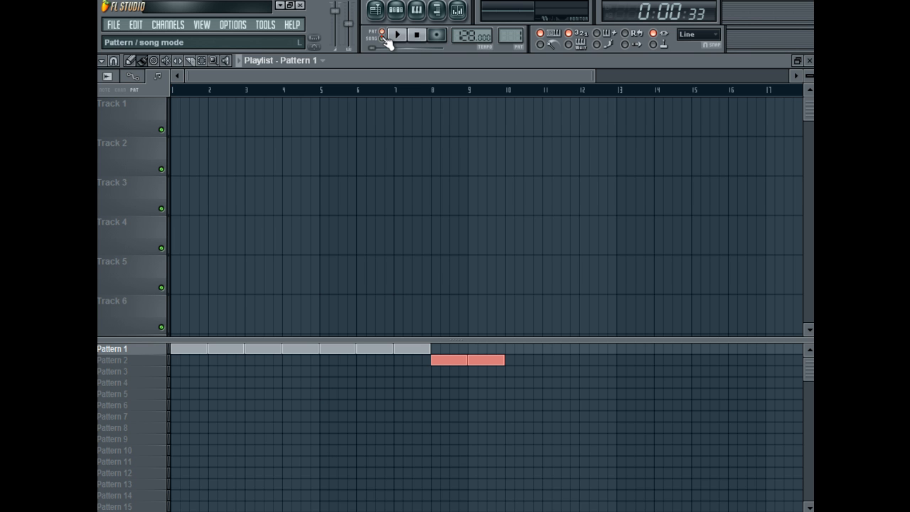
left_click(383, 38)
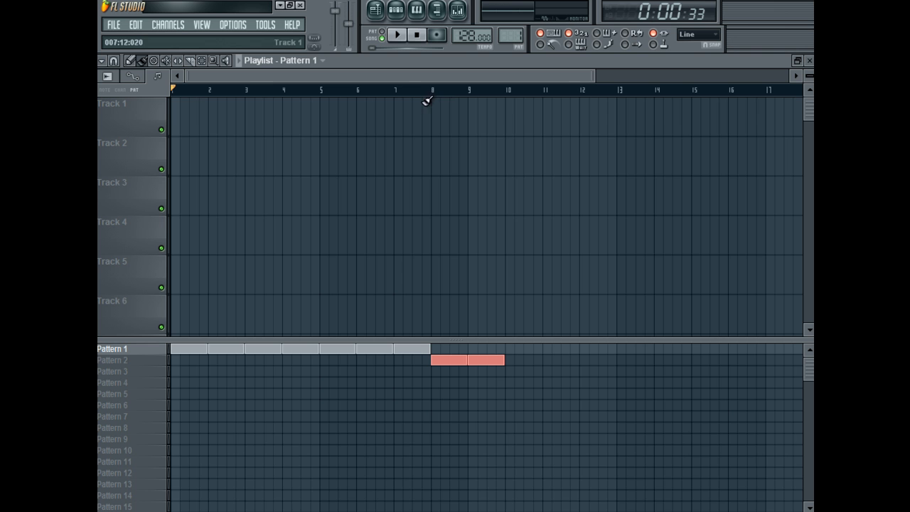
left_click(397, 37)
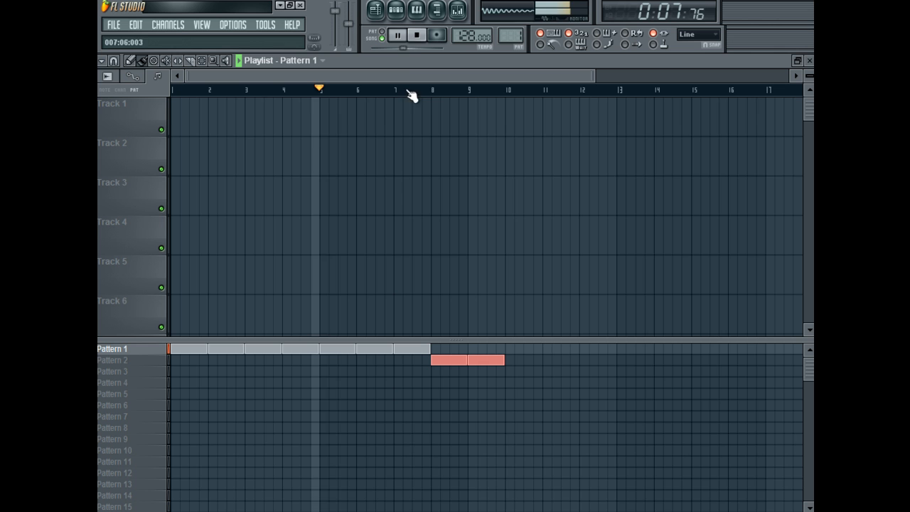
left_click(397, 36)
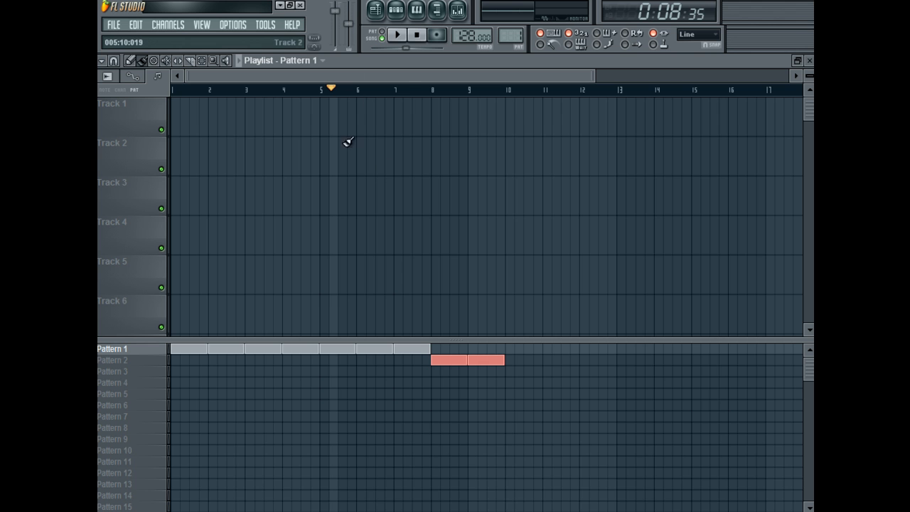
left_click(400, 36)
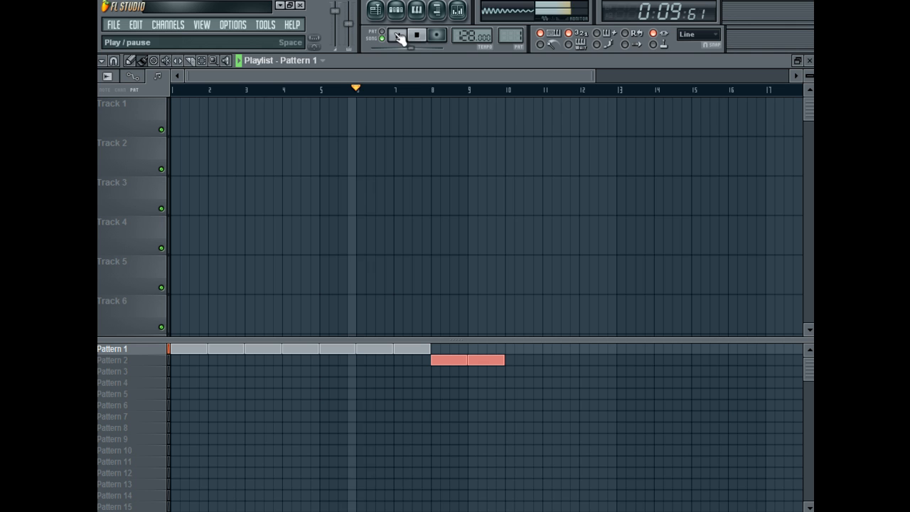
left_click(399, 36)
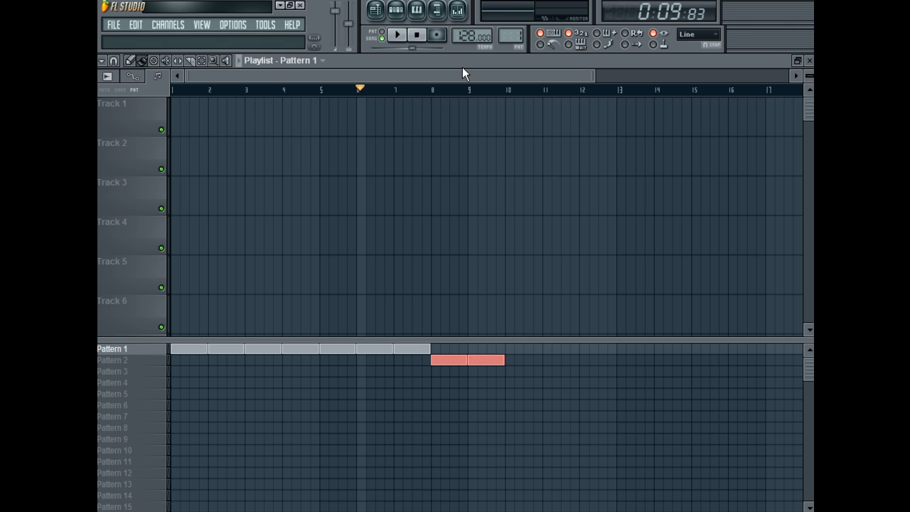
left_click(400, 37)
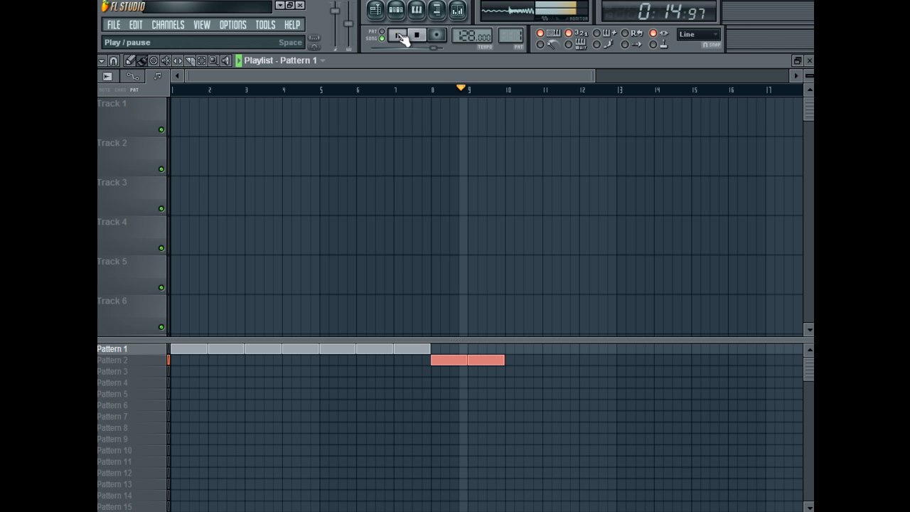
left_click(416, 35)
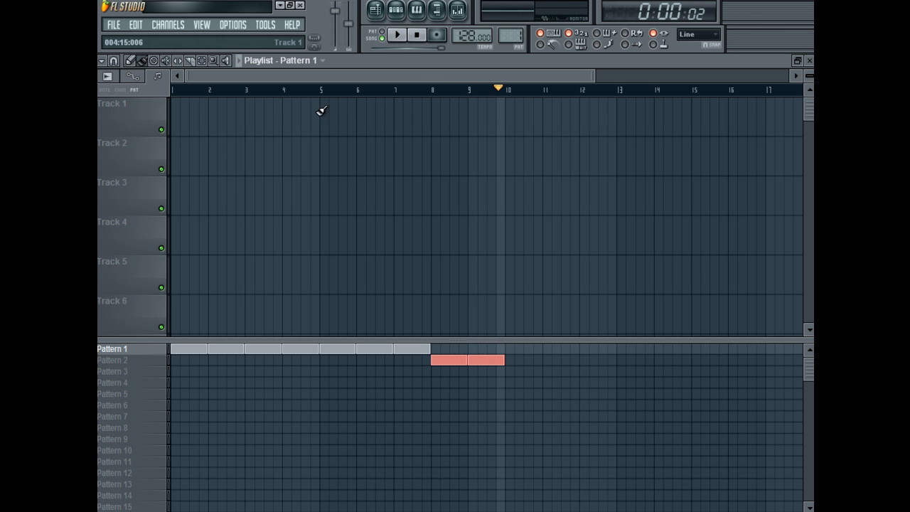
left_click_drag(591, 79, 592, 79)
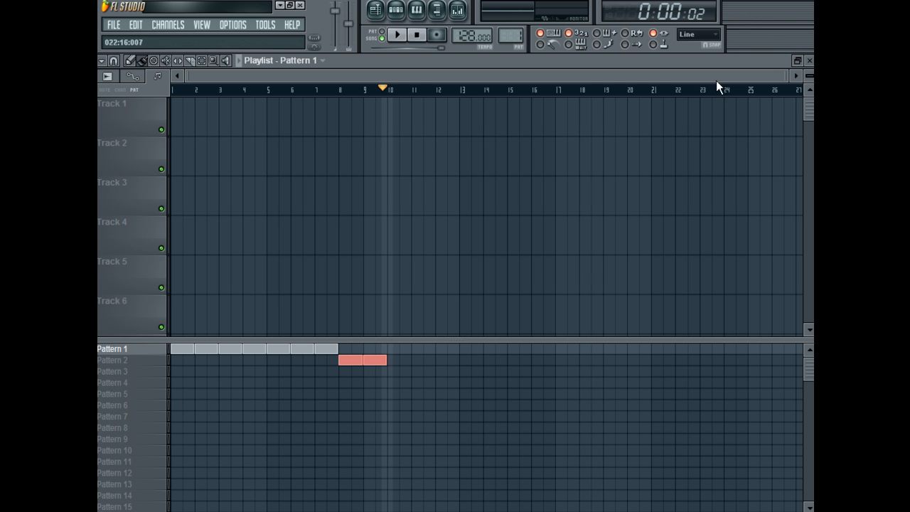
- Close the playlist and add a Massive synth channel, playing a test note before closing its plugin window
left_click(809, 60)
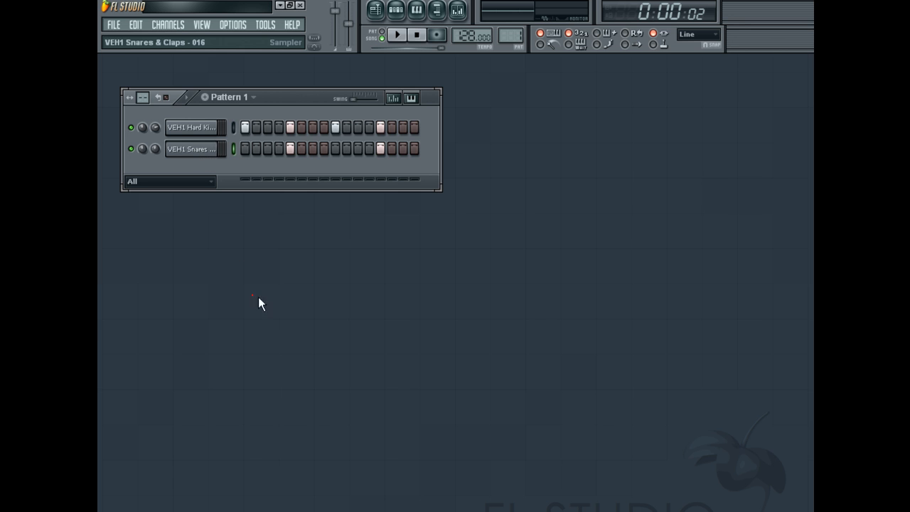
left_click(344, 497)
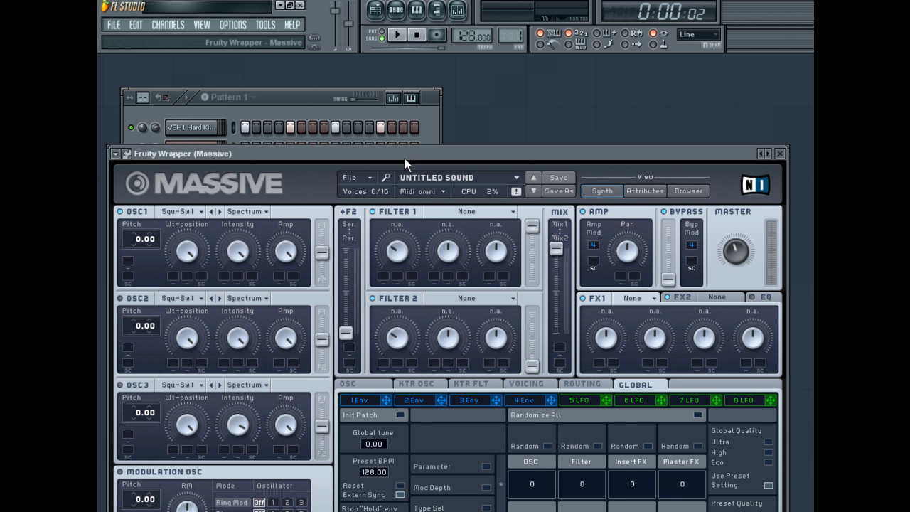
left_click_drag(405, 158, 345, 135)
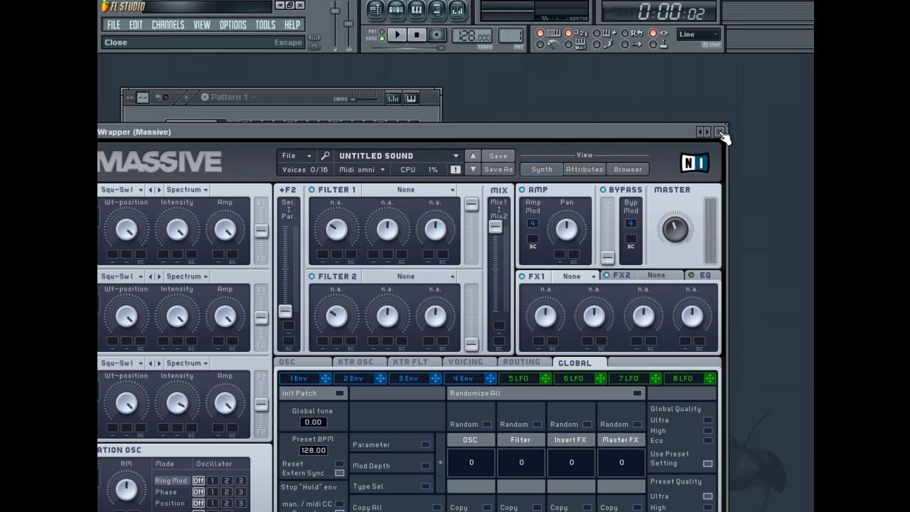
left_click(300, 97)
left_click(203, 148)
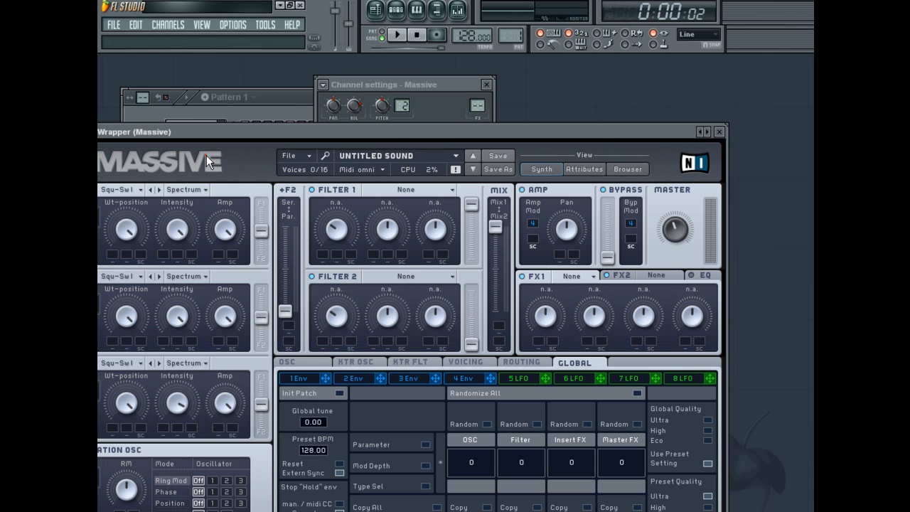
key("z")
left_click(719, 131)
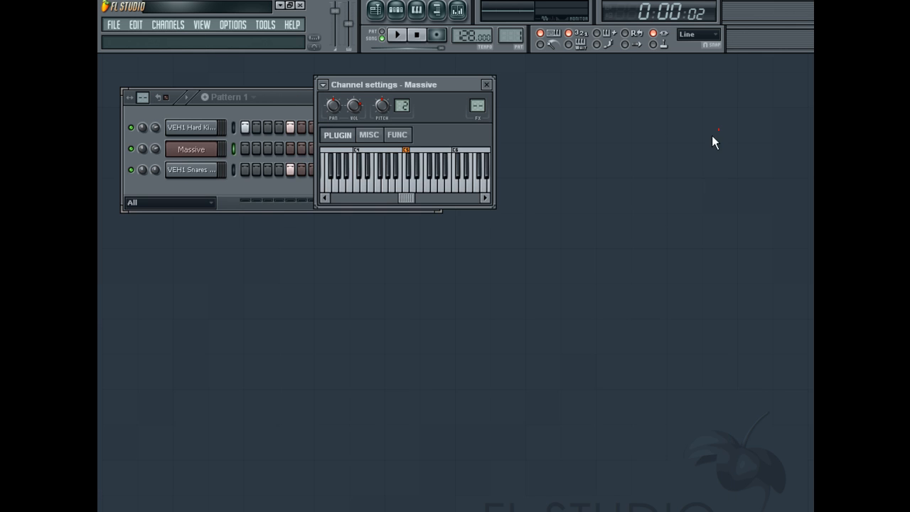
- Switch to Pattern 2 and clear all its hard kick and snare steps
left_click(253, 106)
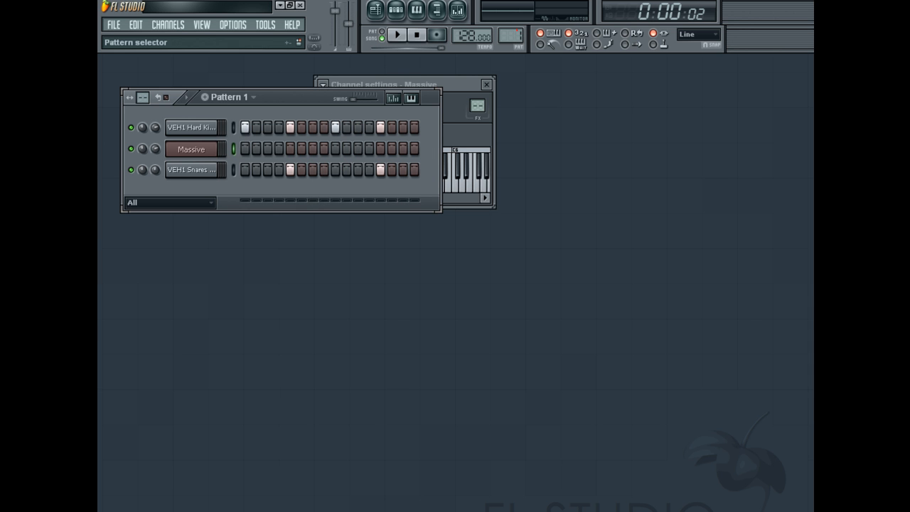
scroll(510, 34, "up", 1)
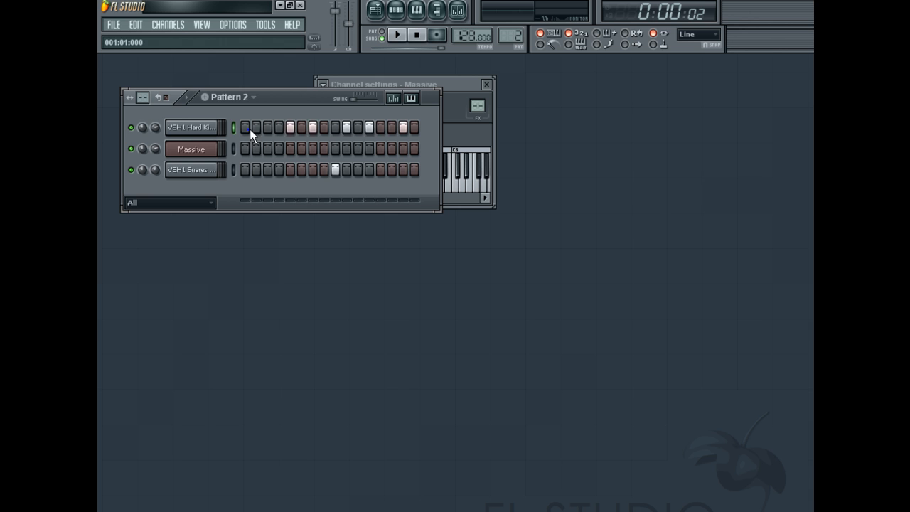
left_click_drag(250, 128, 357, 148)
left_click(335, 169)
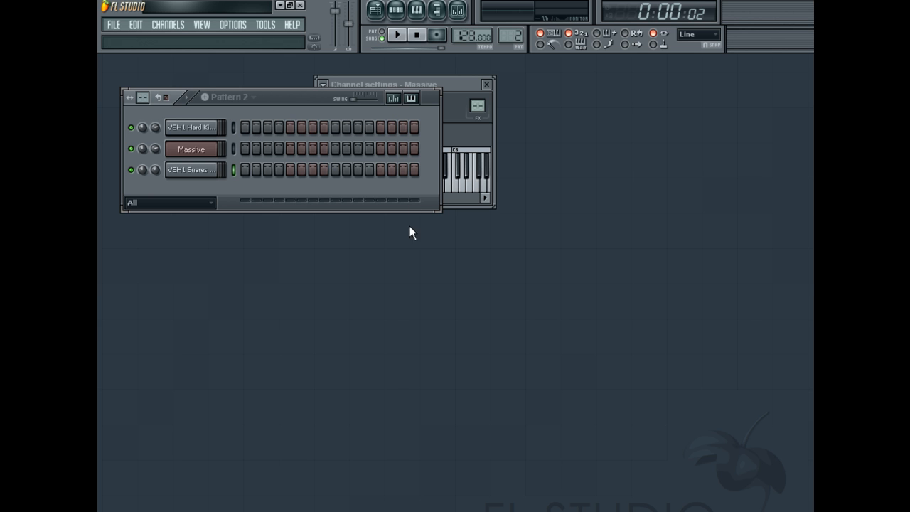
mouse_move(278, 97)
left_mouse_down()
mouse_move(290, 71)
mouse_move(285, 101)
left_mouse_up()
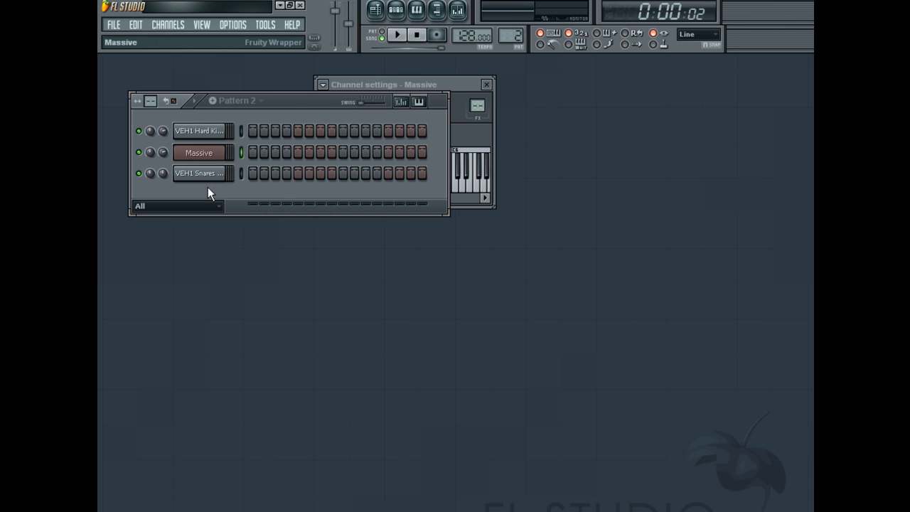
- Open Massive's piano roll and look over the hard kick's channel settings and the Massive plugin window
left_click(418, 11)
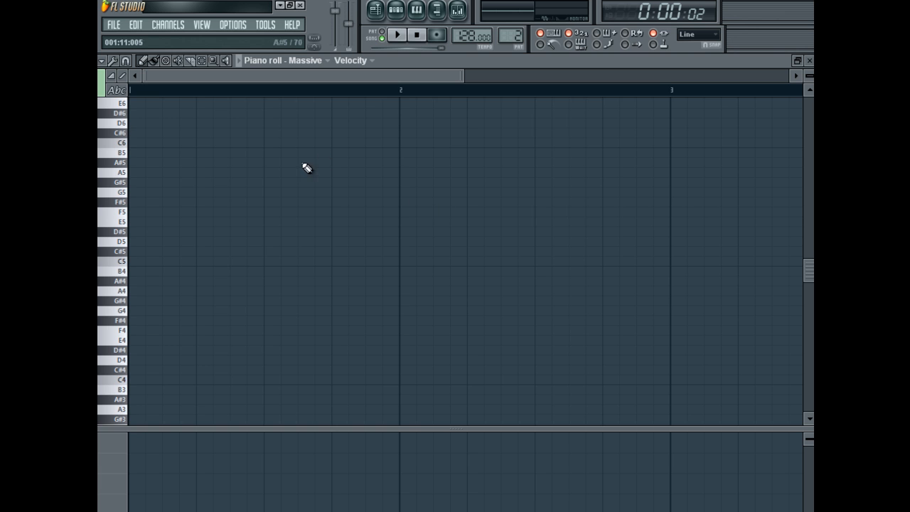
left_click(396, 10)
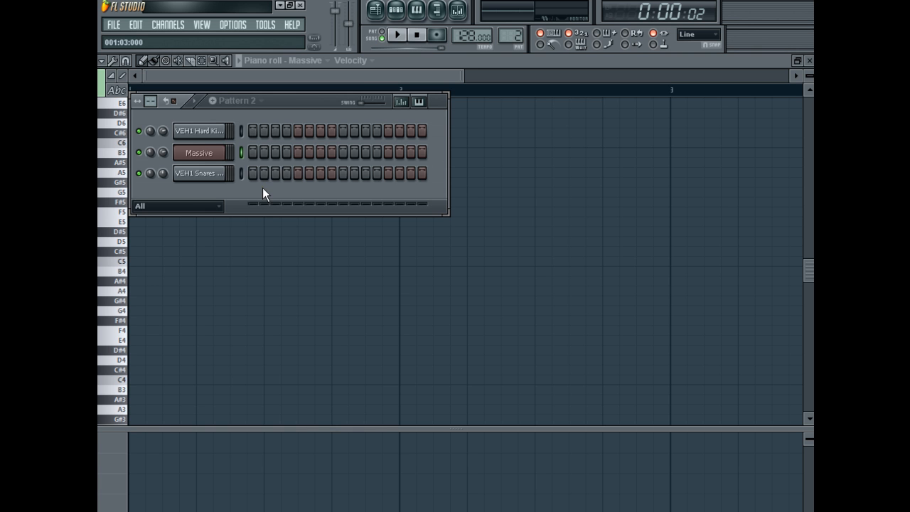
left_click(213, 132)
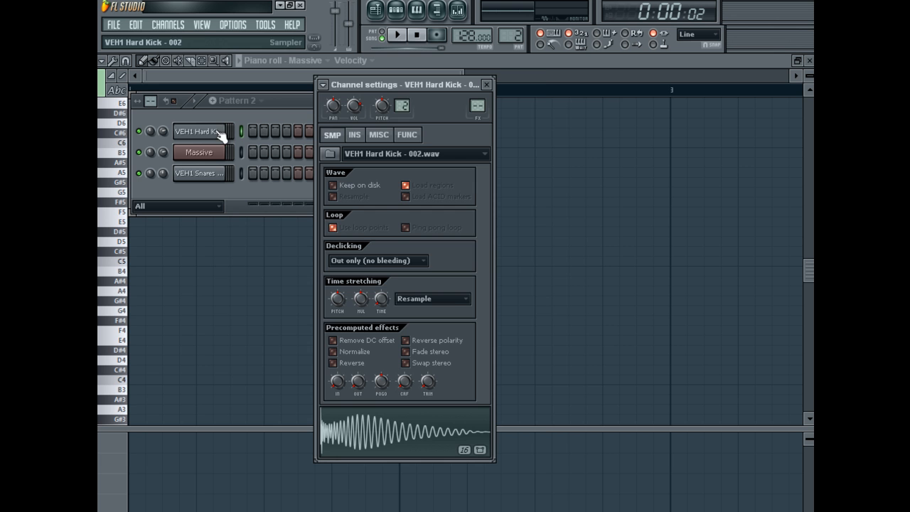
left_click_drag(406, 88, 434, 84)
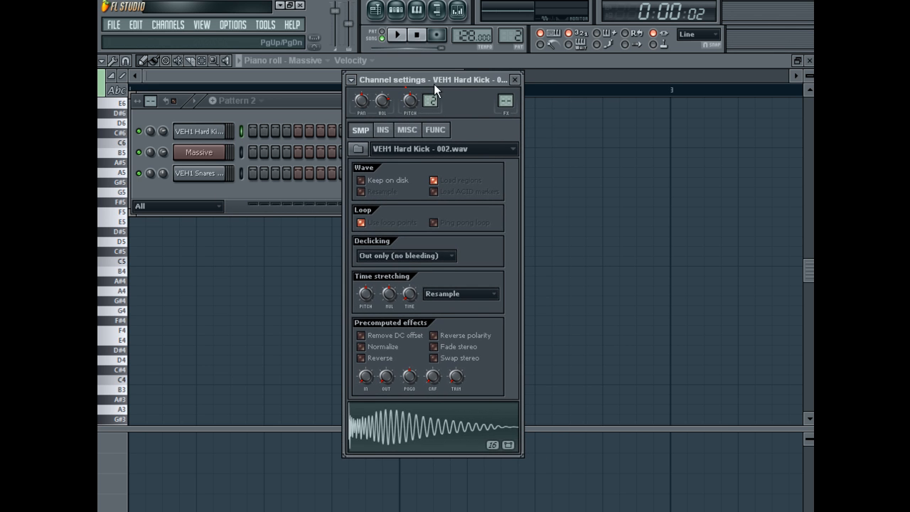
left_click(208, 152)
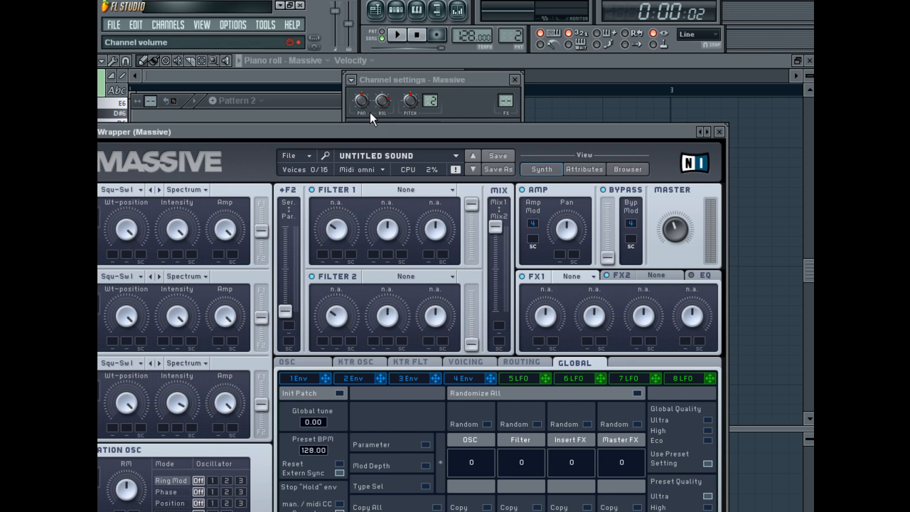
left_click(542, 57)
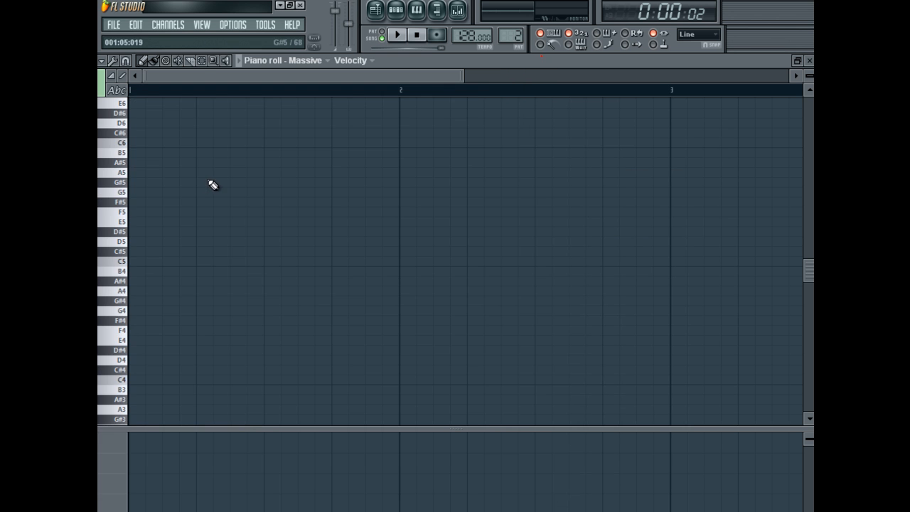
- Place a C5 note at the start of bar 1 in Massive's piano roll and play it in pattern mode
left_click(135, 262)
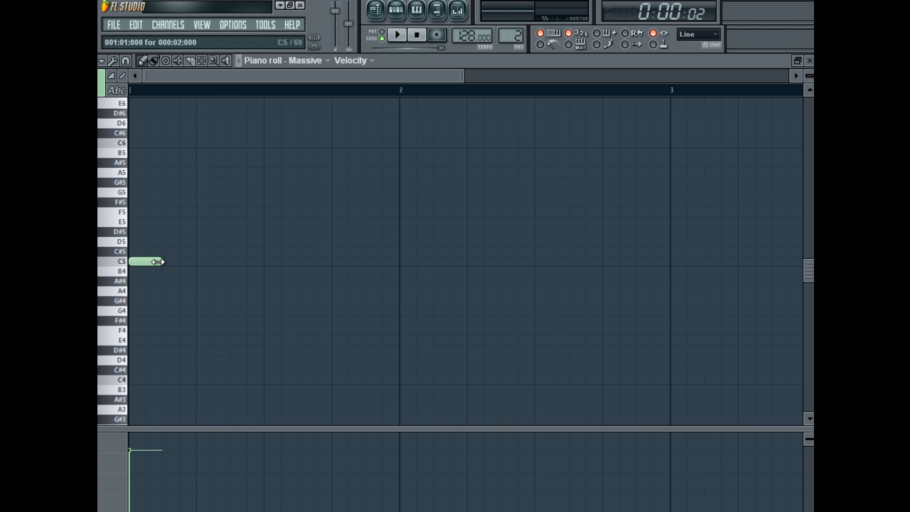
left_click(381, 32)
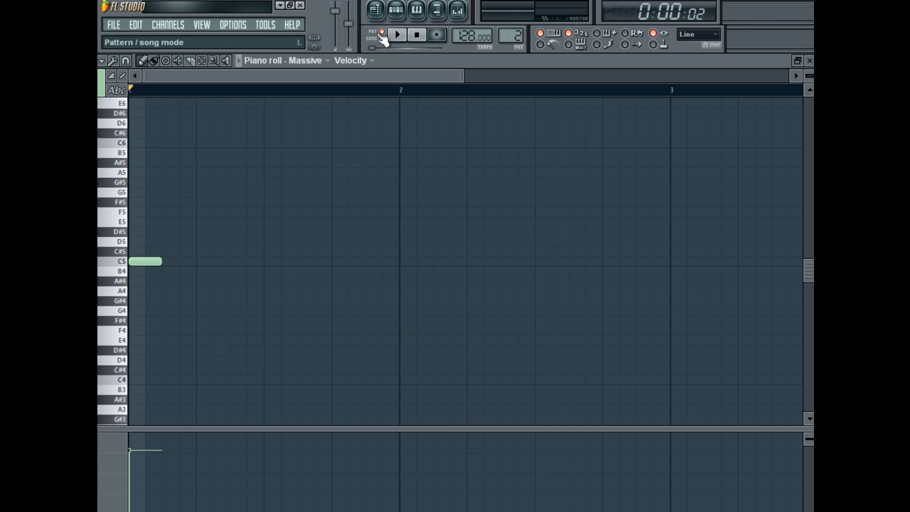
left_click(398, 38)
left_click(398, 38)
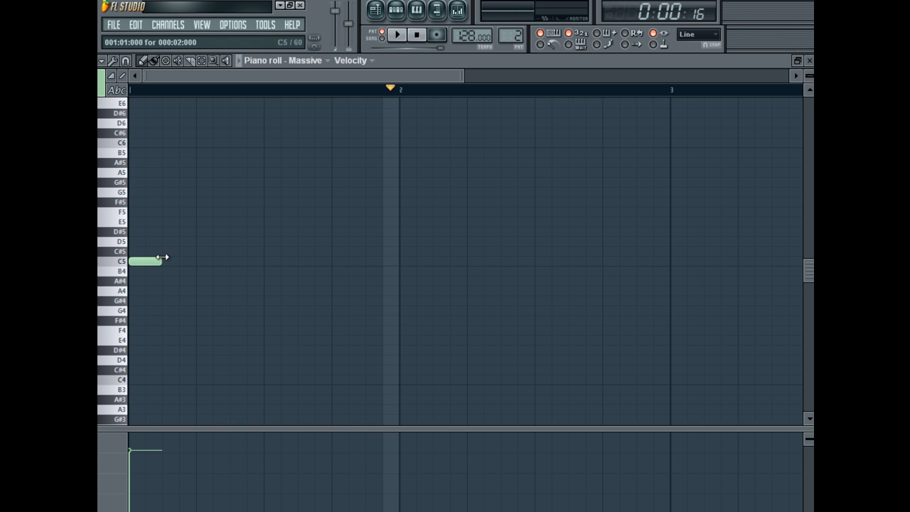
- Lengthen the C5 note to one beat and add one-beat D5, G#5 and E5 notes on beats 2 to 4
mouse_move(162, 261)
left_mouse_down()
mouse_move(178, 260)
mouse_move(162, 261)
left_mouse_up()
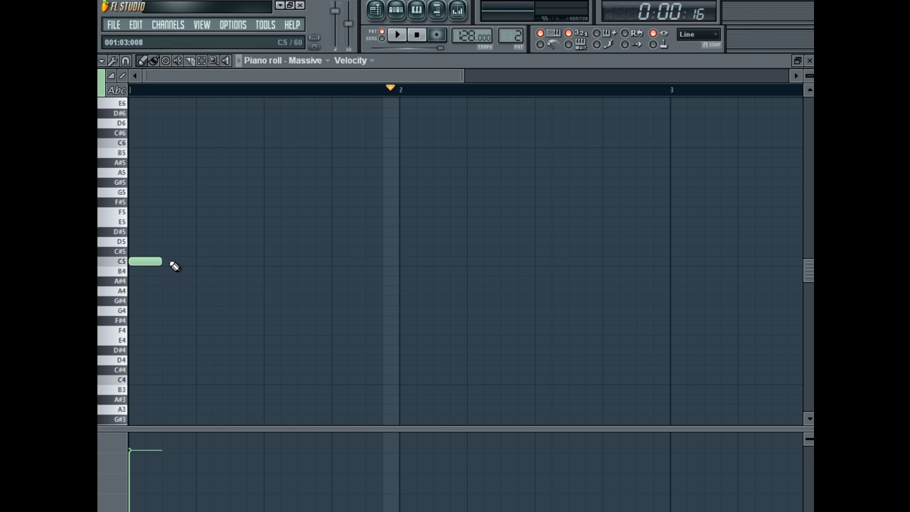
left_click_drag(161, 261, 196, 263)
left_click(201, 243)
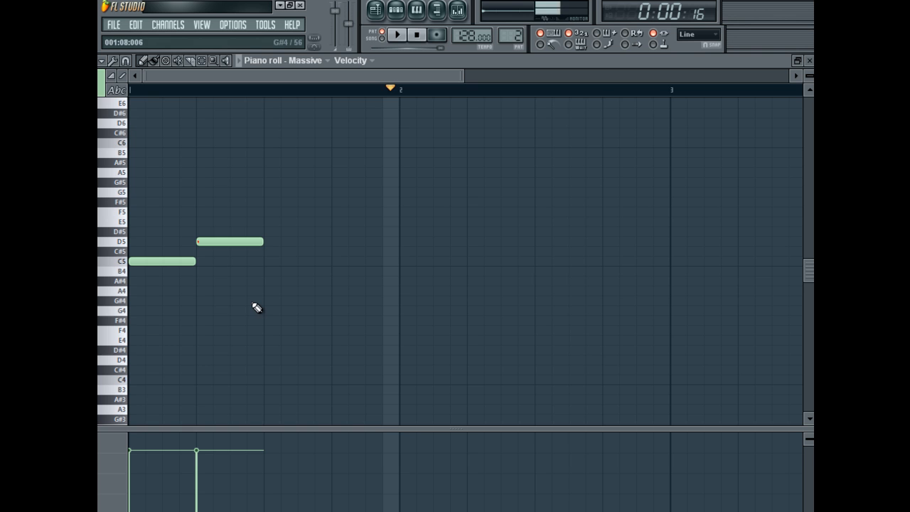
left_click(269, 183)
left_click(335, 221)
- Play the four-note Massive melody from the start of the pattern and stop playback
left_click(418, 35)
left_click(397, 35)
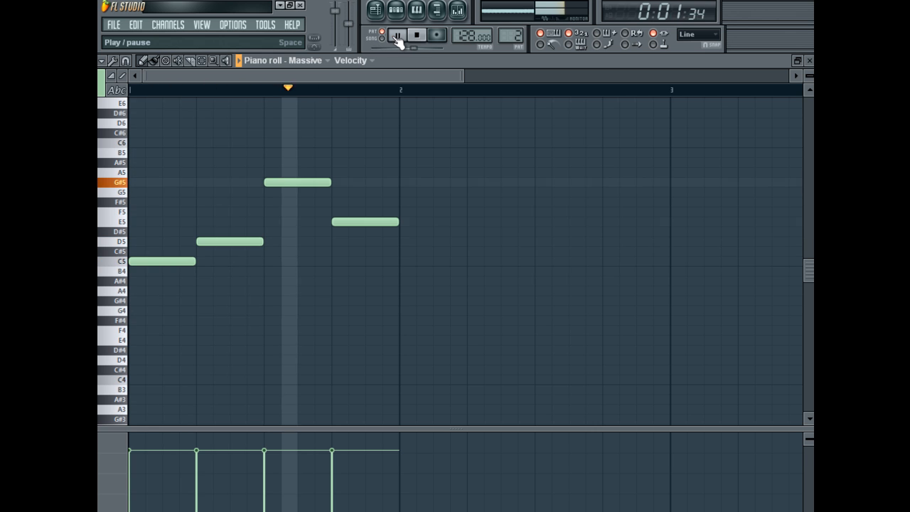
left_click(397, 37)
left_click(415, 37)
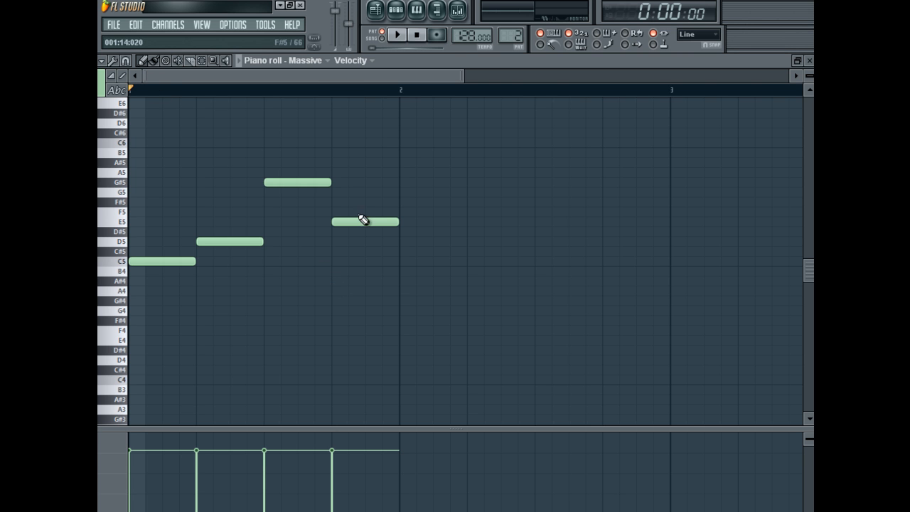
- Place Pattern 2 blocks across bars 1 to 7 in the playlist and remove those in bars 8 and 9
left_click(376, 10)
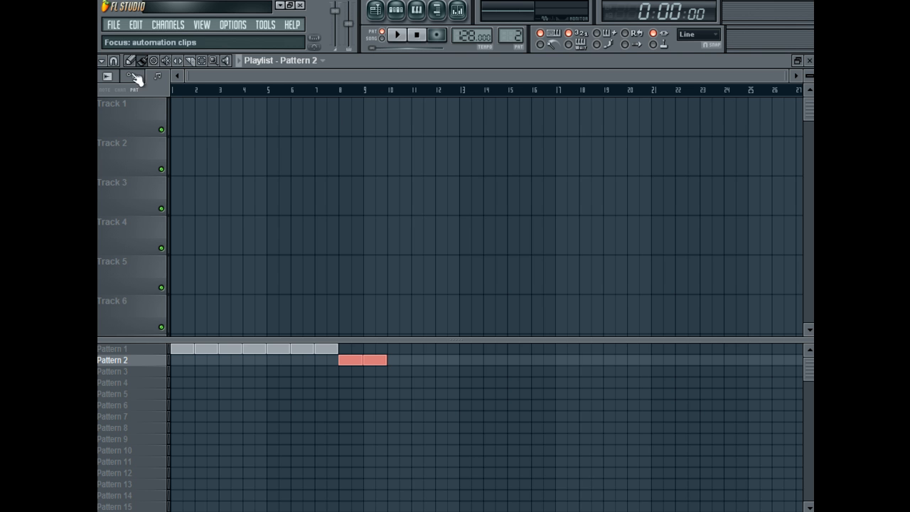
left_click_drag(177, 355, 320, 354)
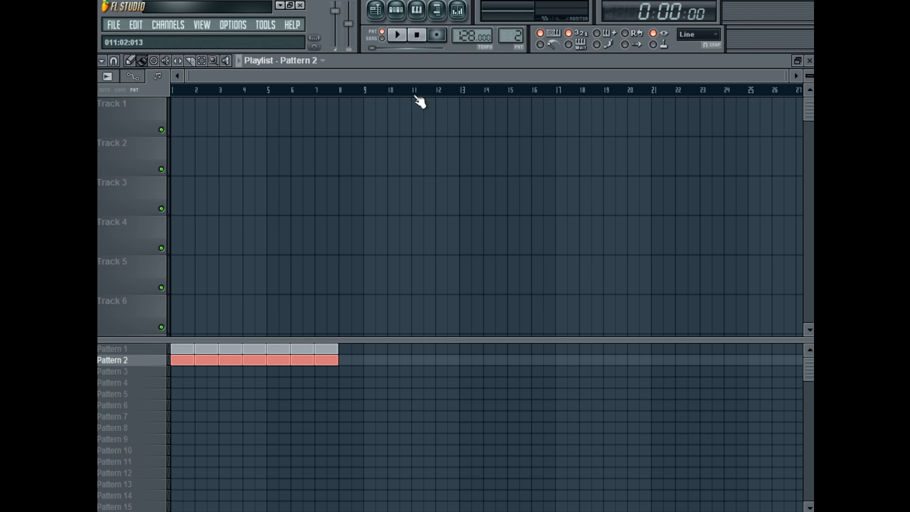
- Show the step sequencer and open the hard kick's channel settings, positioned beside the channel names
left_click(404, 10)
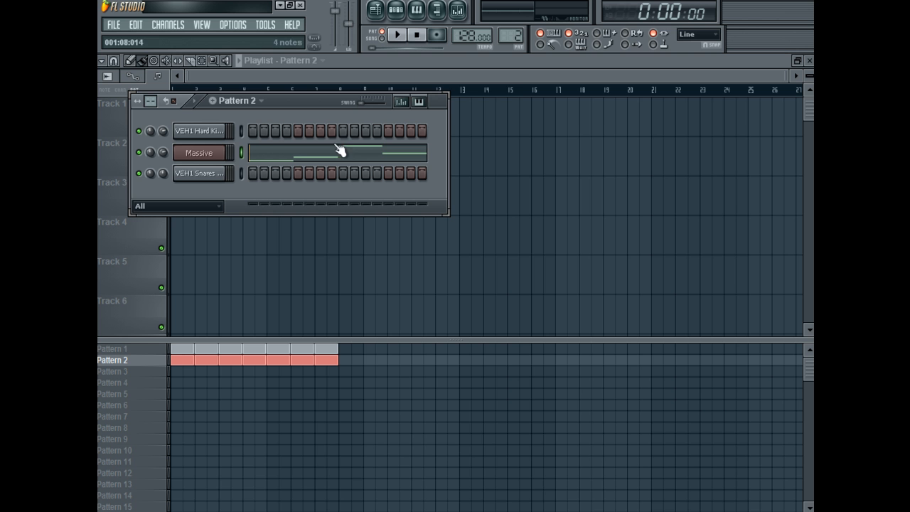
left_click(225, 130)
left_click_drag(437, 79, 346, 89)
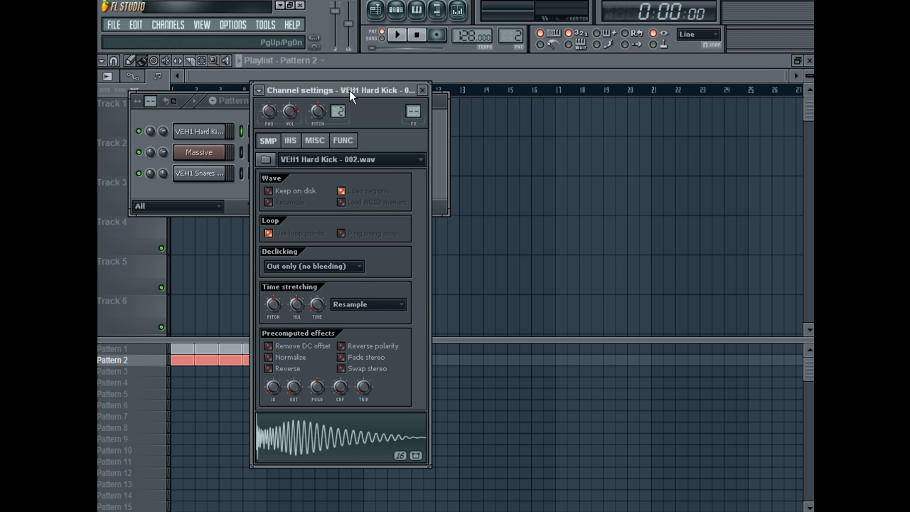
left_click_drag(296, 90, 316, 100)
left_click(205, 130)
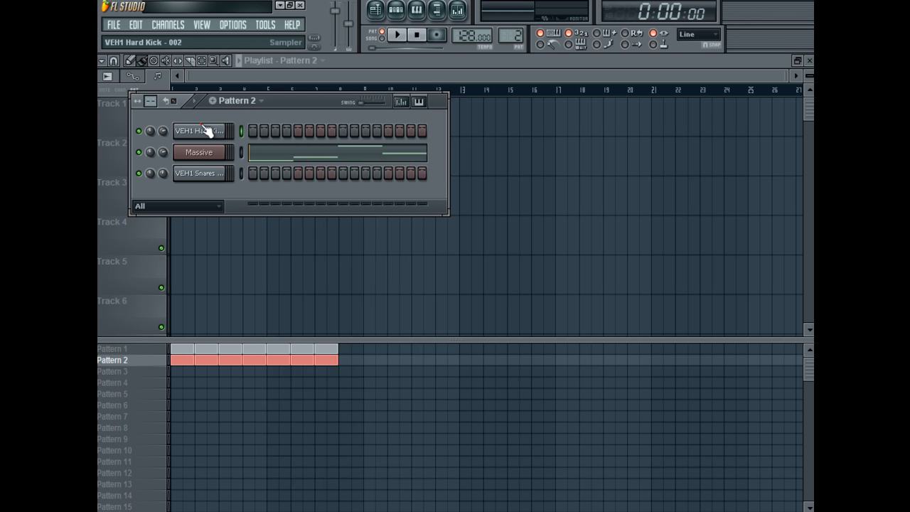
left_click(206, 130)
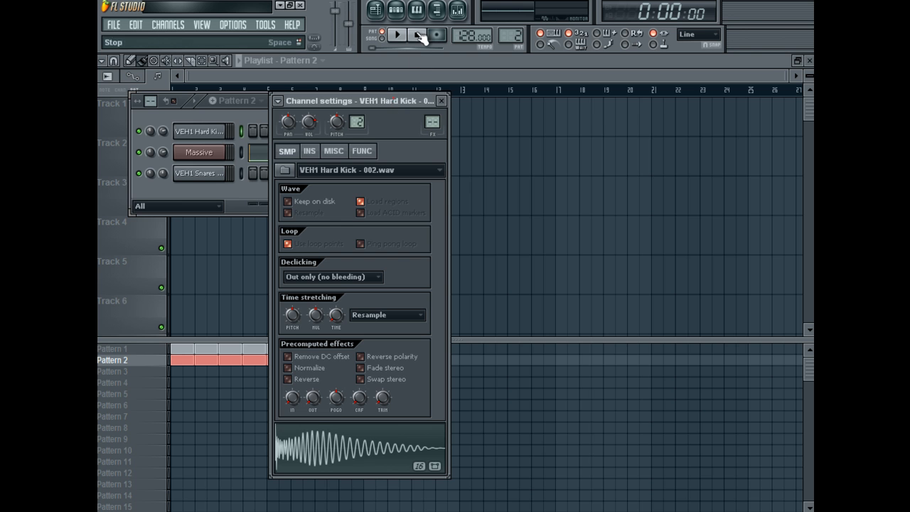
- Open the mixer, look through its insert tracks up to Insert 99 and back, and close it
left_click(458, 15)
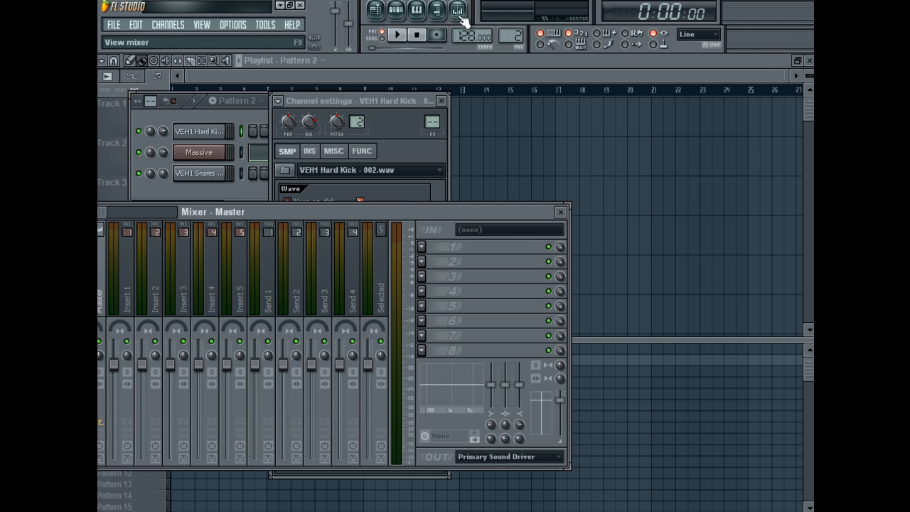
left_click_drag(511, 210, 588, 154)
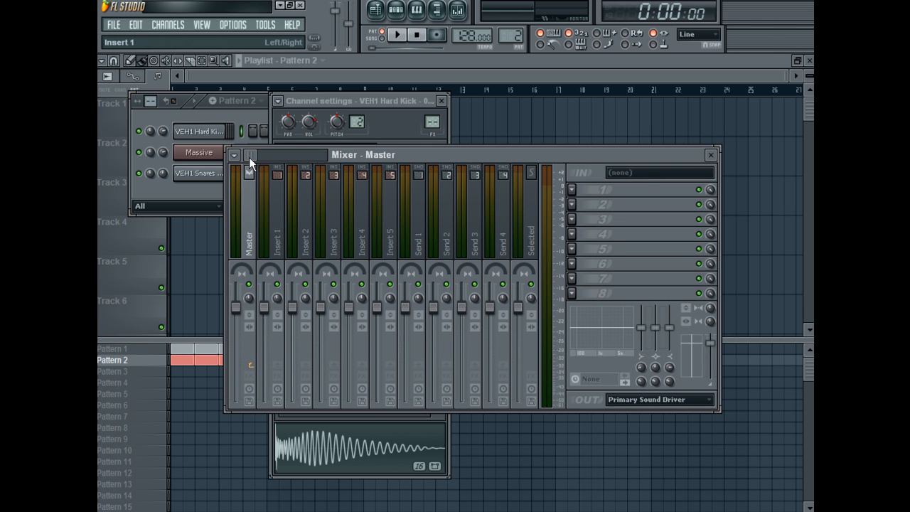
left_click_drag(251, 154, 272, 154)
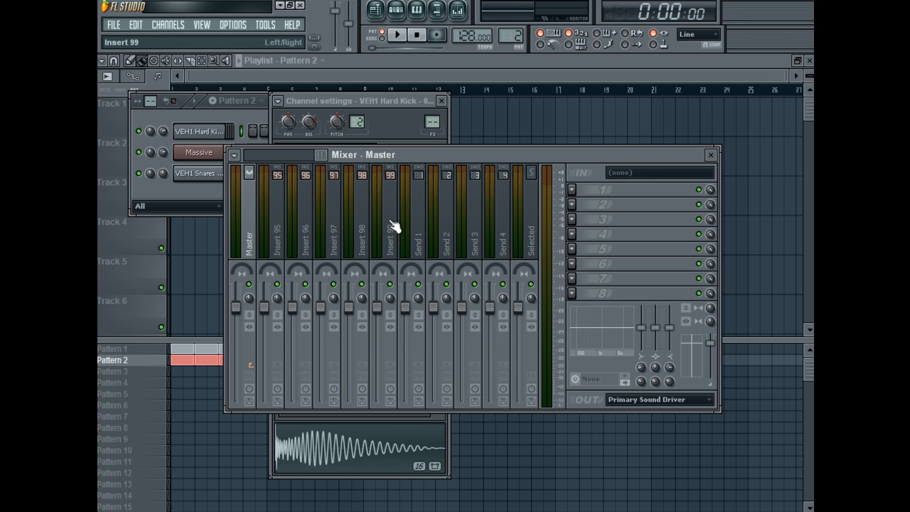
left_click_drag(319, 154, 224, 160)
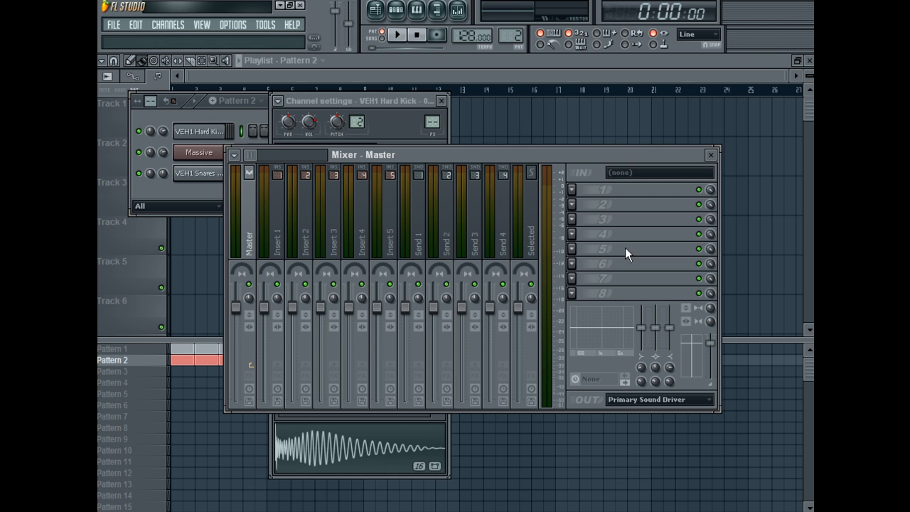
left_click(709, 155)
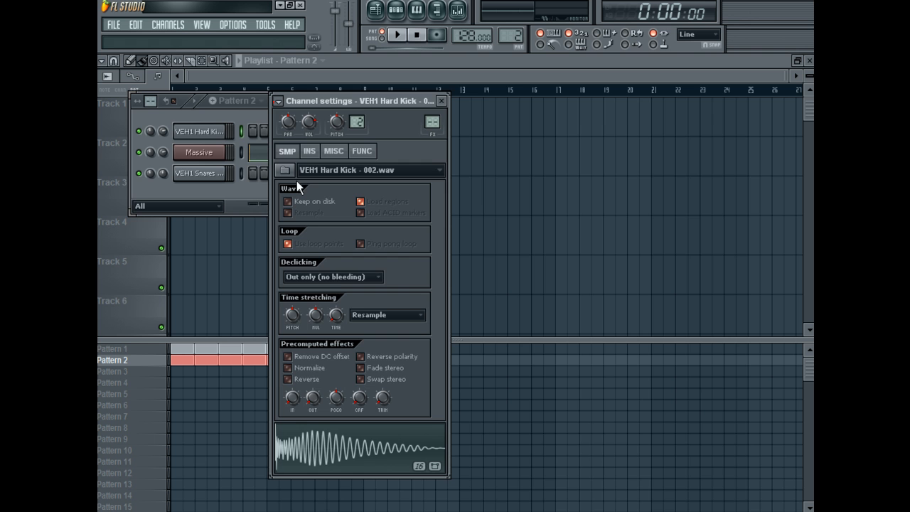
- Route the hard kick to mixer insert 2, naming that track VEH1 Hard Kick - 002, and close the channel settings
left_click(331, 132)
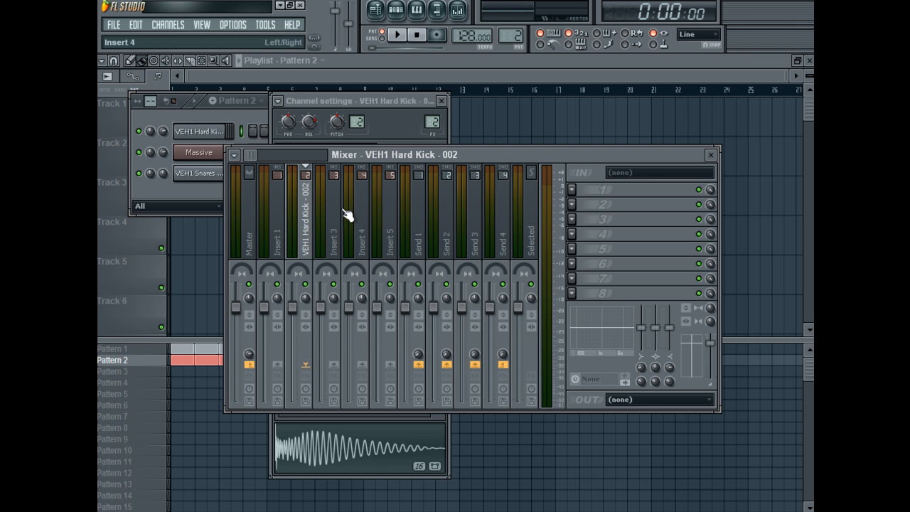
left_click(444, 101)
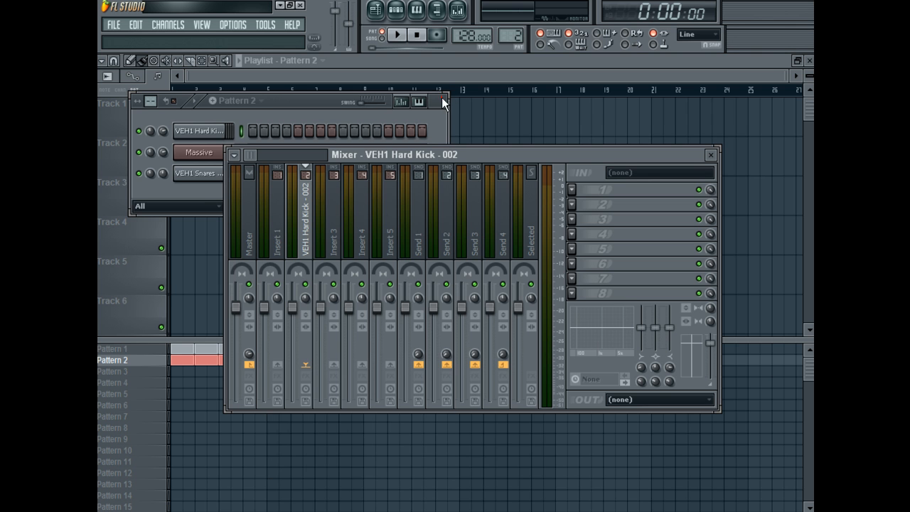
- Route the VEH1 Snares & Claps channel to mixer insert 1 and check the mixer routing in the hard kick's channel settings
left_click(206, 174)
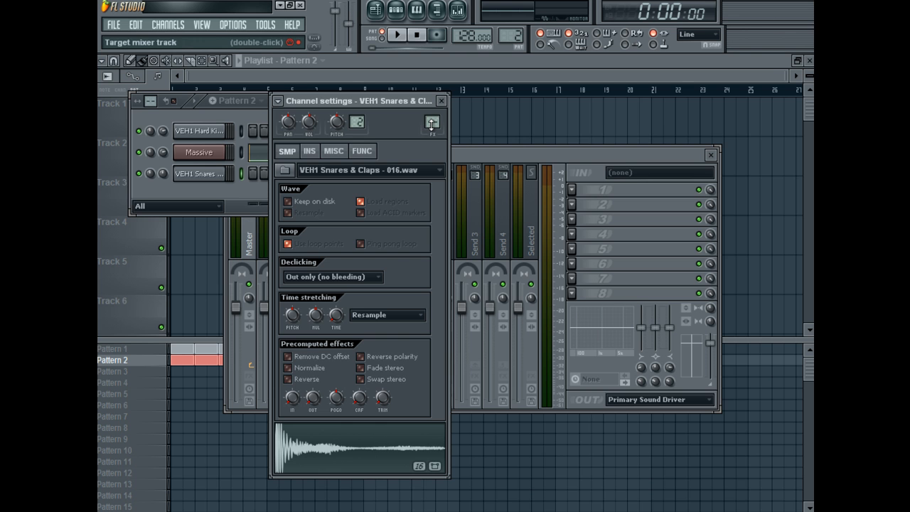
left_click_drag(431, 123, 432, 120)
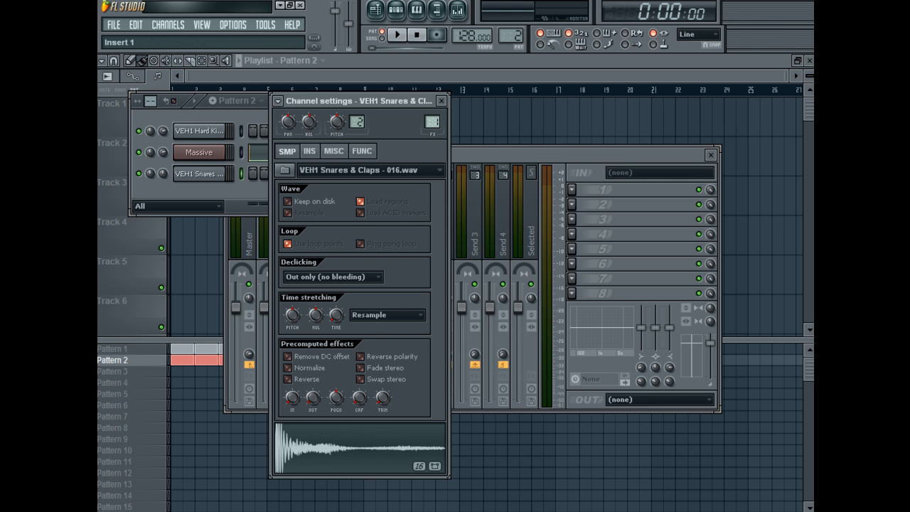
left_click(442, 101)
left_click(199, 131)
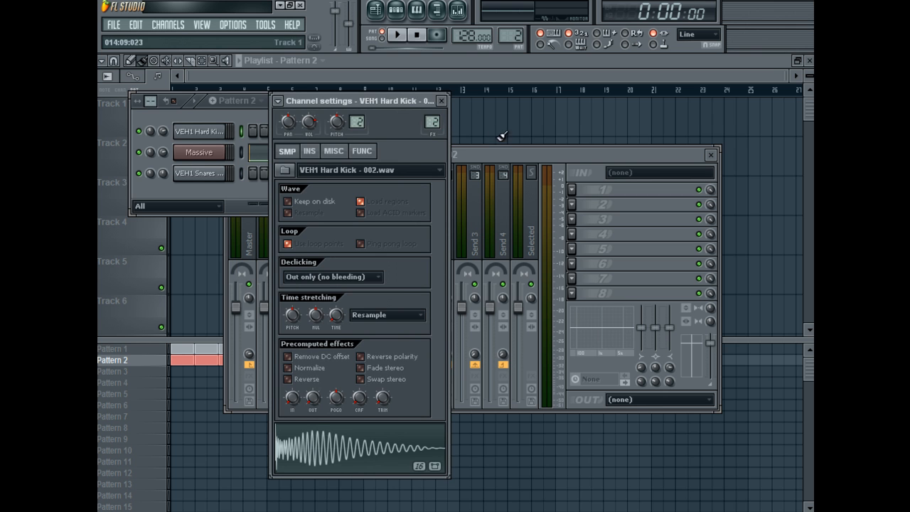
left_click(442, 102)
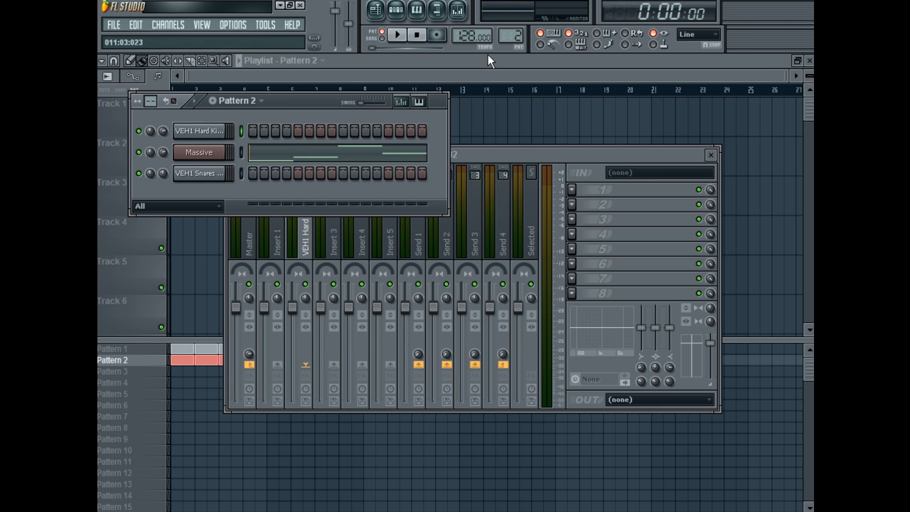
- Add Fruity Parametric EQ 2 to the hard kick's mixer track, boosting band 2 and lowering band 1 at about 118 Hz, and close the open windows
left_click(512, 154)
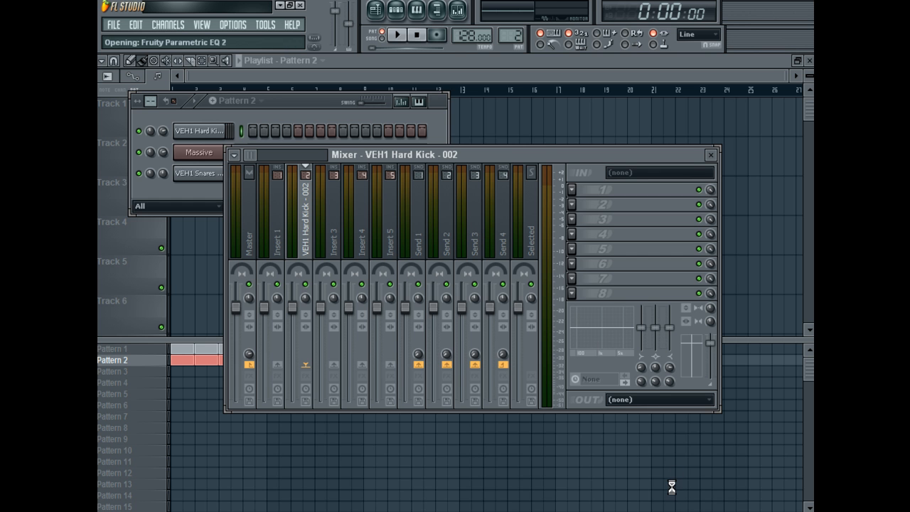
left_click_drag(362, 154, 575, 155)
left_click_drag(389, 269, 441, 246)
left_click_drag(413, 289, 415, 291)
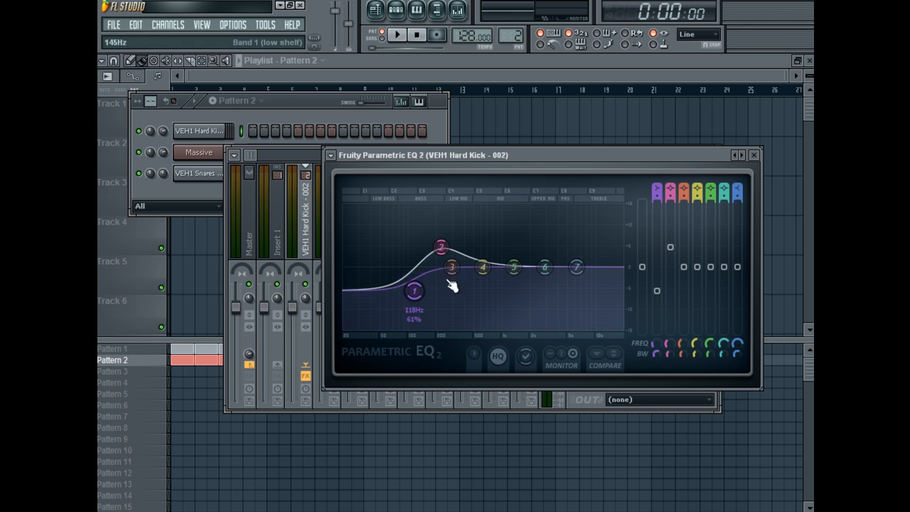
left_click(755, 154)
key("F12")
- Switch playback to song mode, play the arrangement from the start through its first bars, and stop it
left_click(382, 39)
left_click(381, 38)
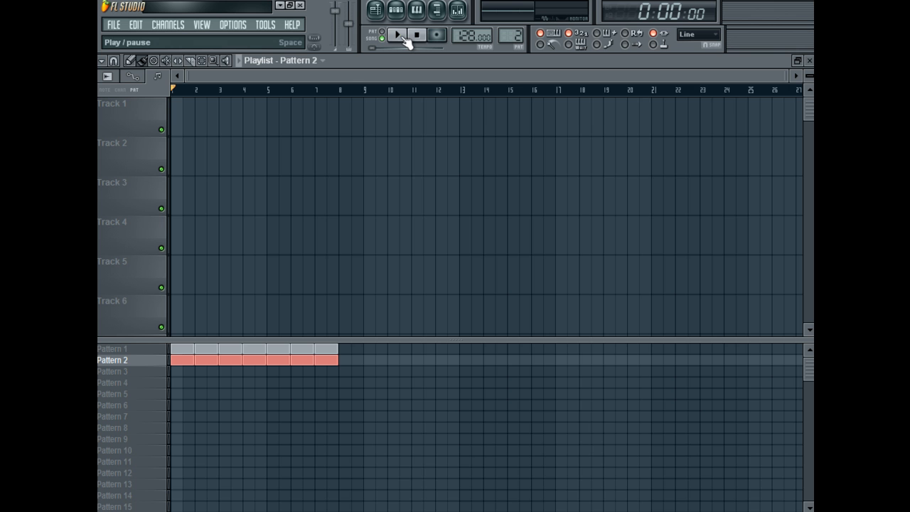
left_click(404, 39)
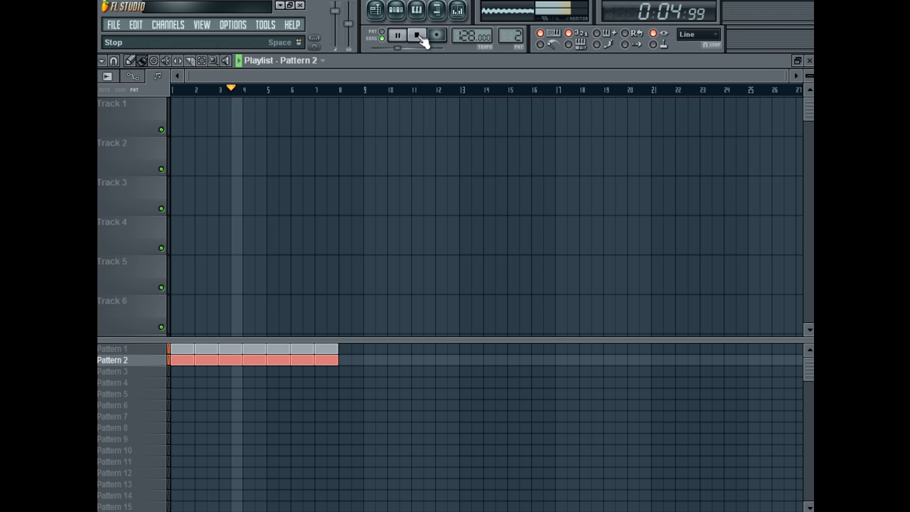
left_click(419, 36)
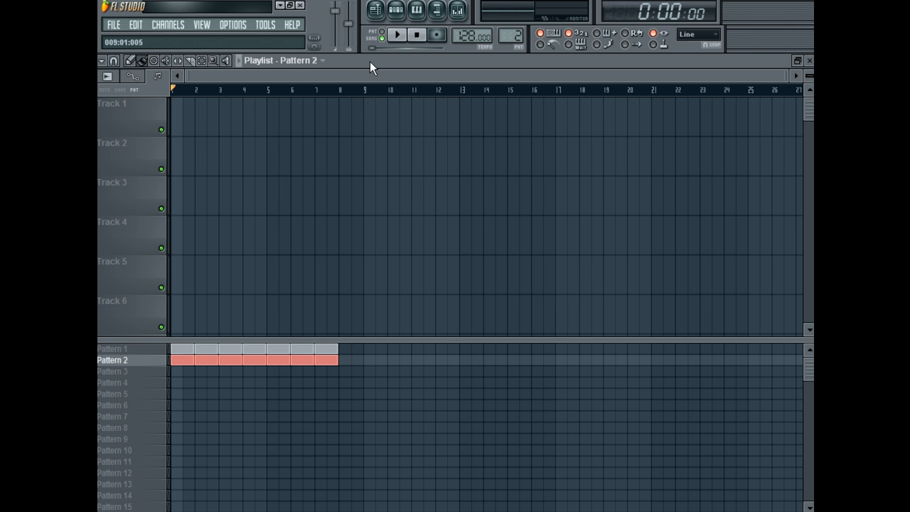
left_click(396, 10)
left_click_drag(312, 98, 413, 102)
left_click(410, 59)
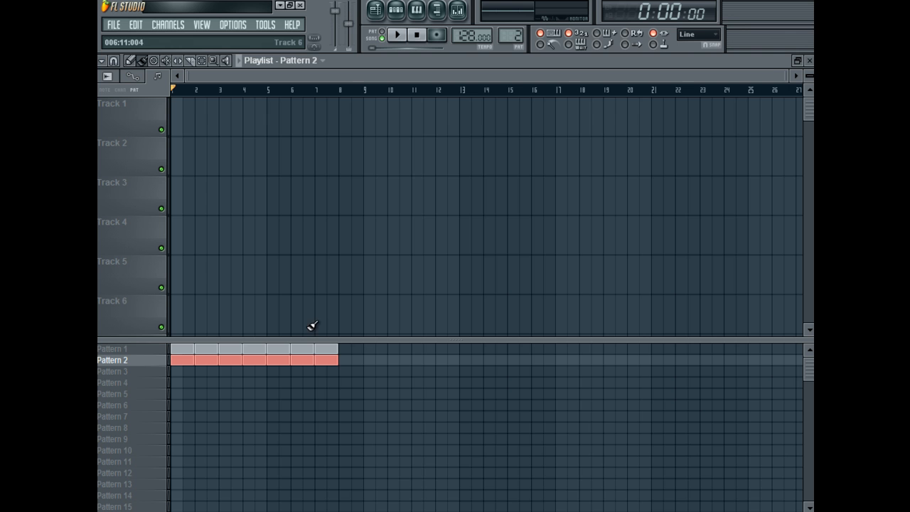